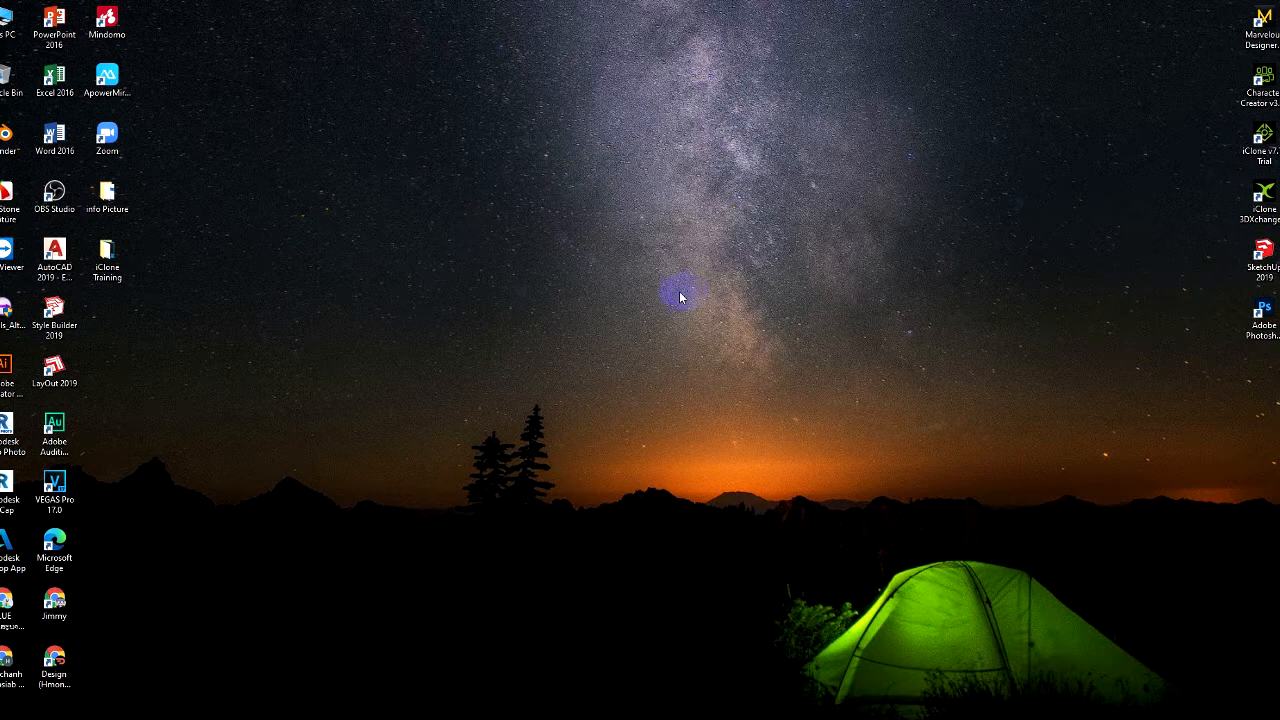
Launch Character Creator 3 from its desktop shortcut
double_click(1262, 85)
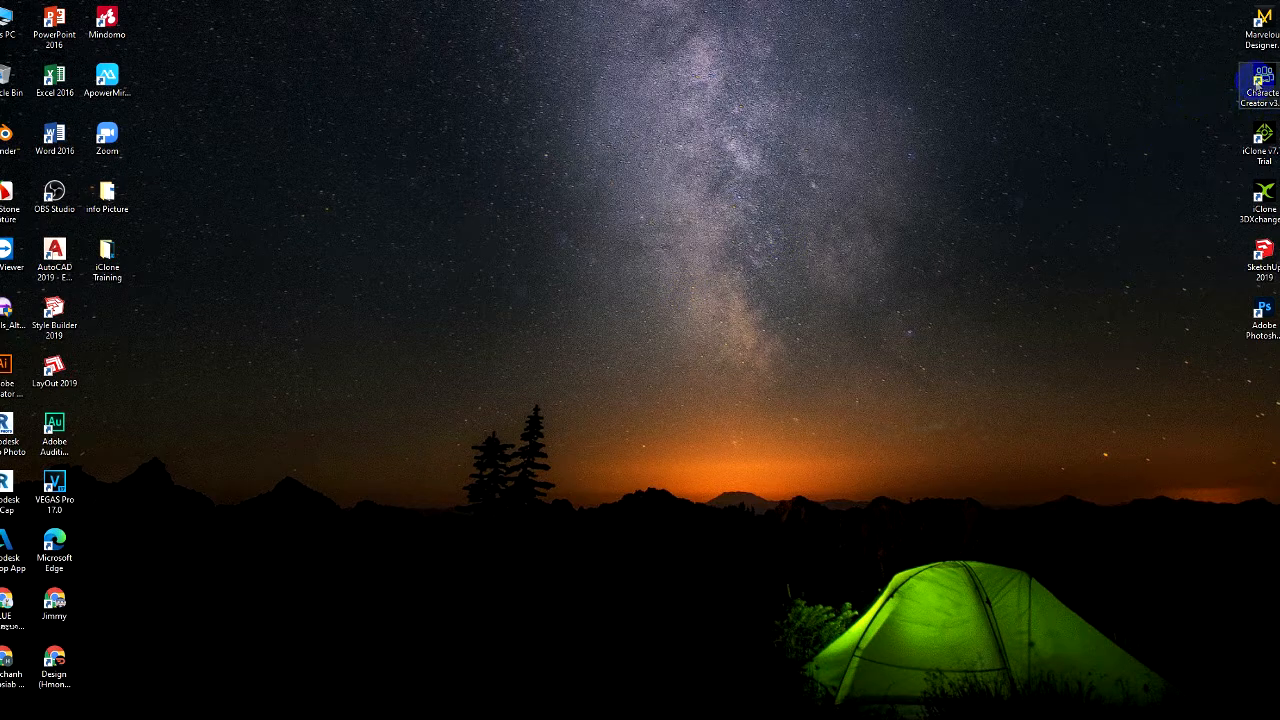
click(1256, 102)
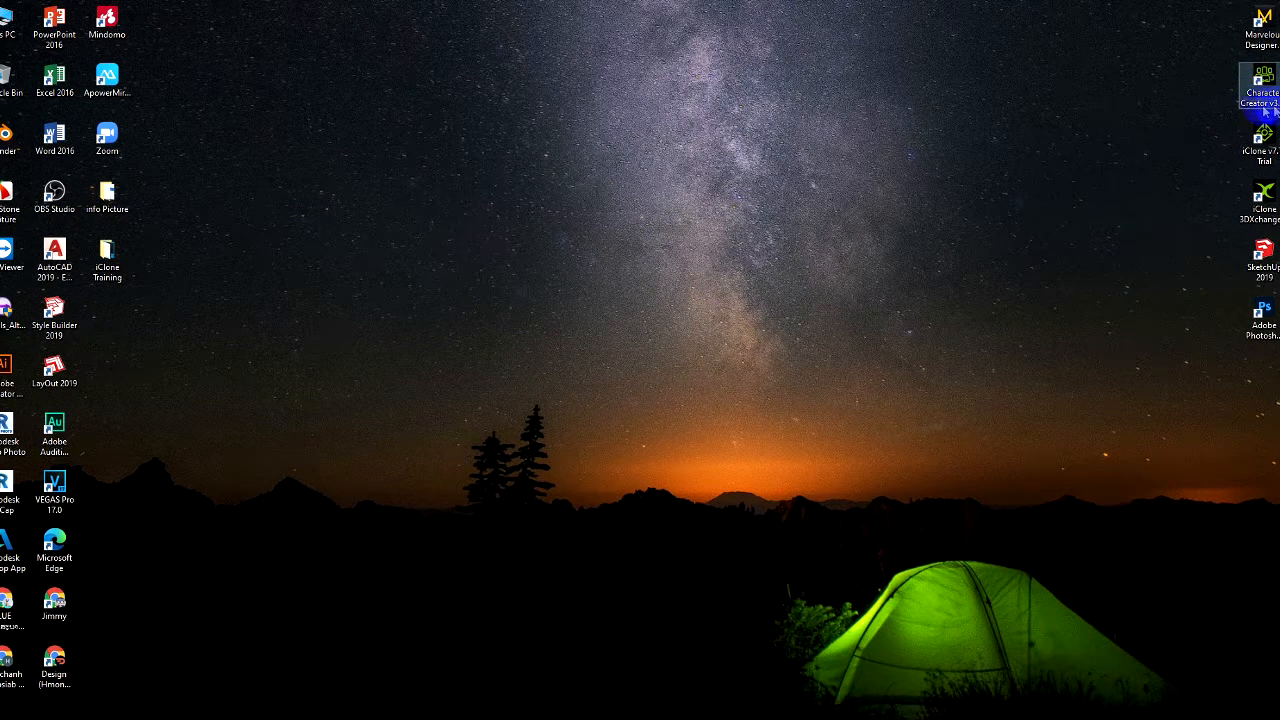
click(1186, 100)
click(1270, 112)
click(814, 532)
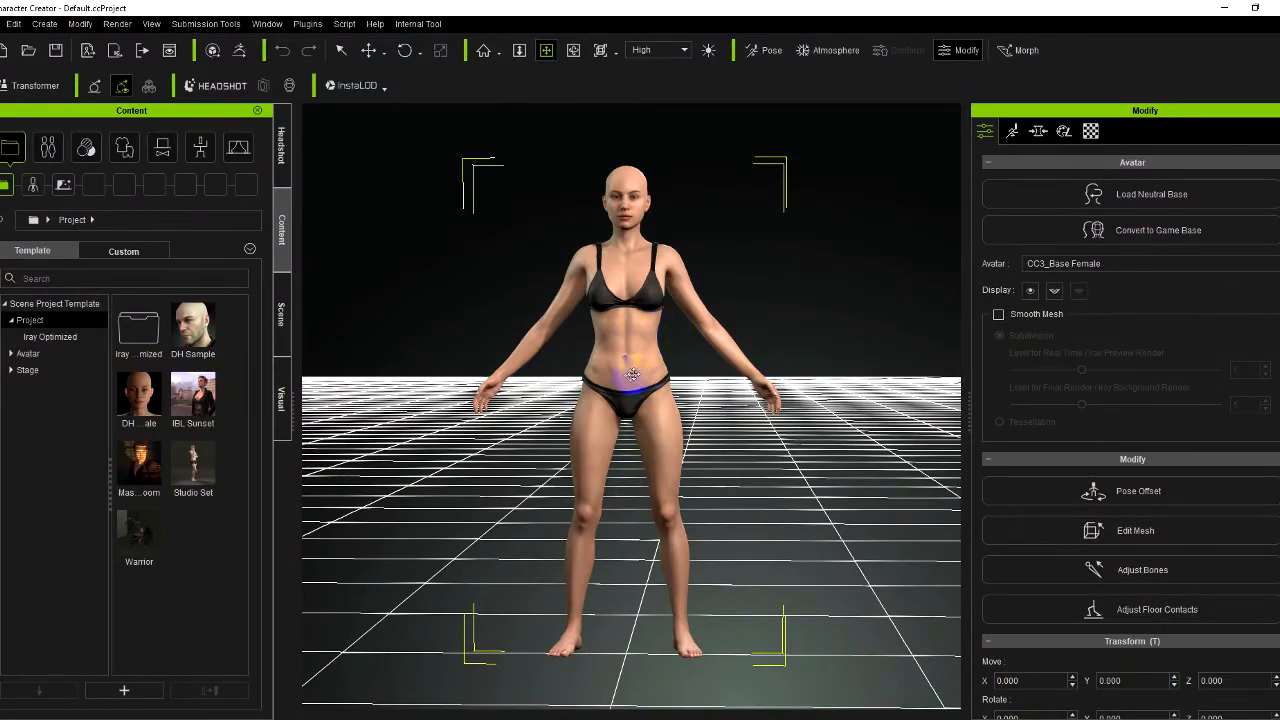
Browse the saved projects, select CC3_Base Male 01.ccProject, and leave without opening it
right_drag(627, 379, 668, 380)
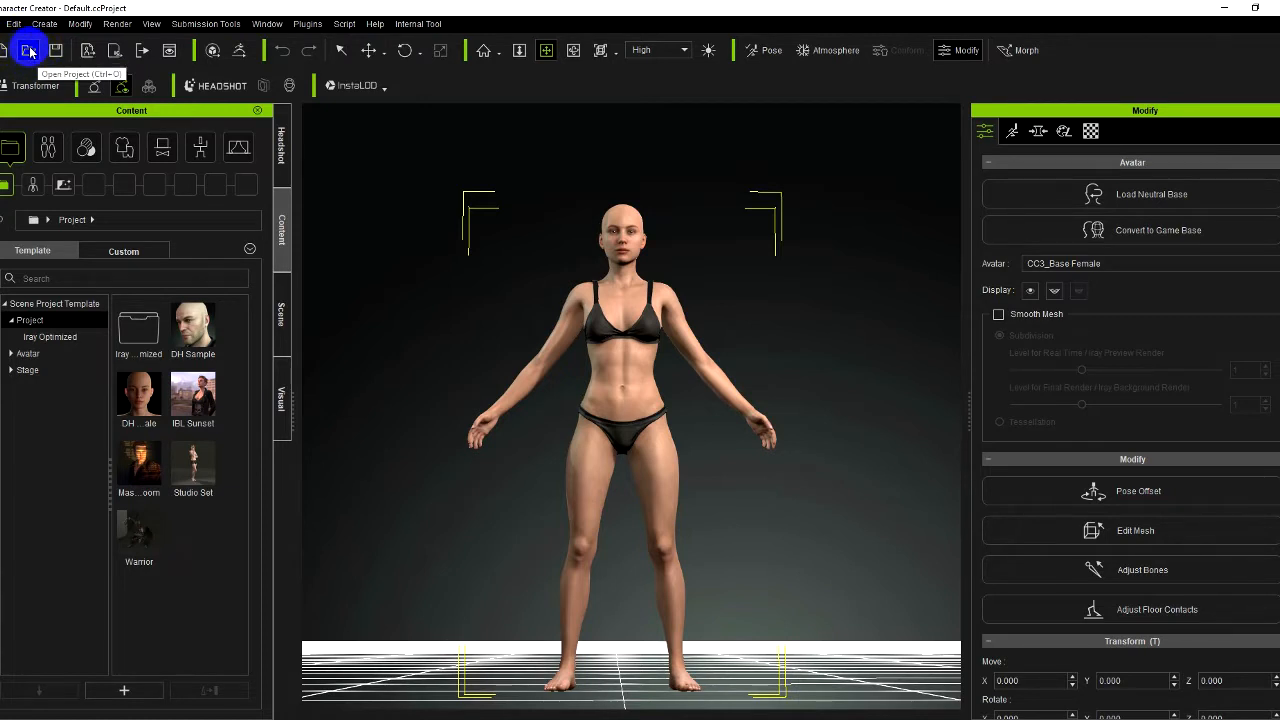
click(30, 52)
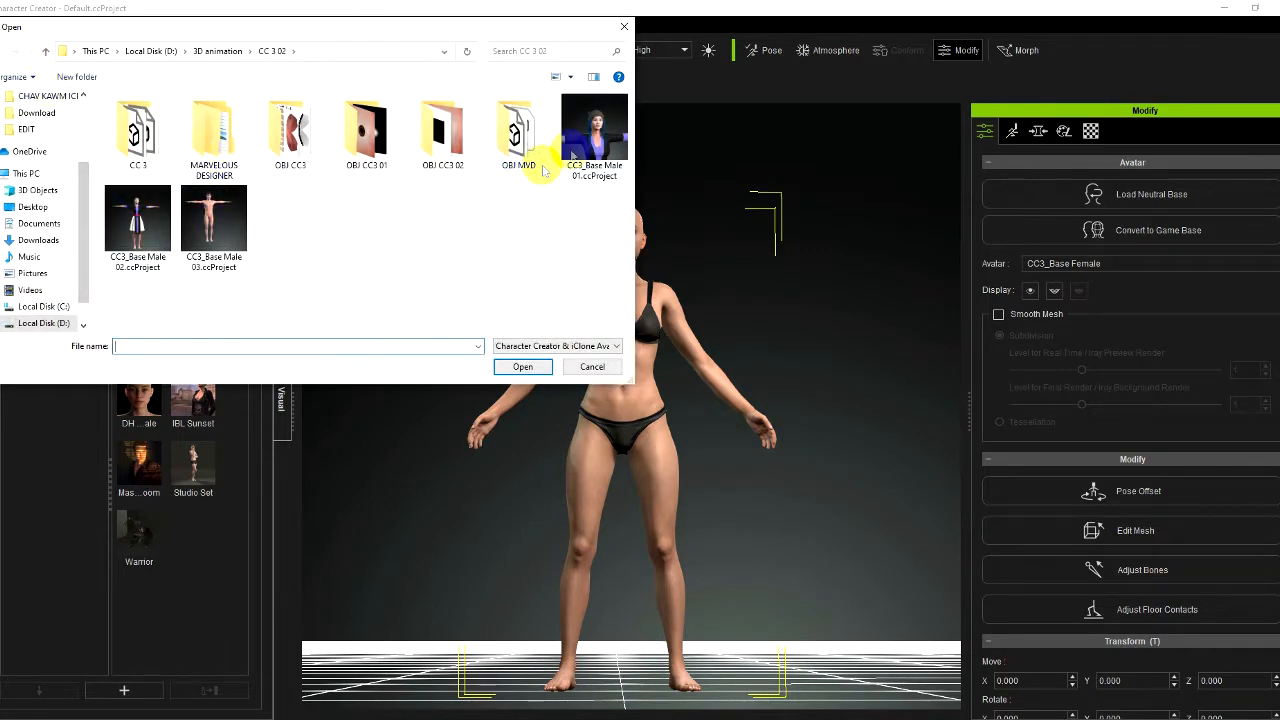
click(584, 122)
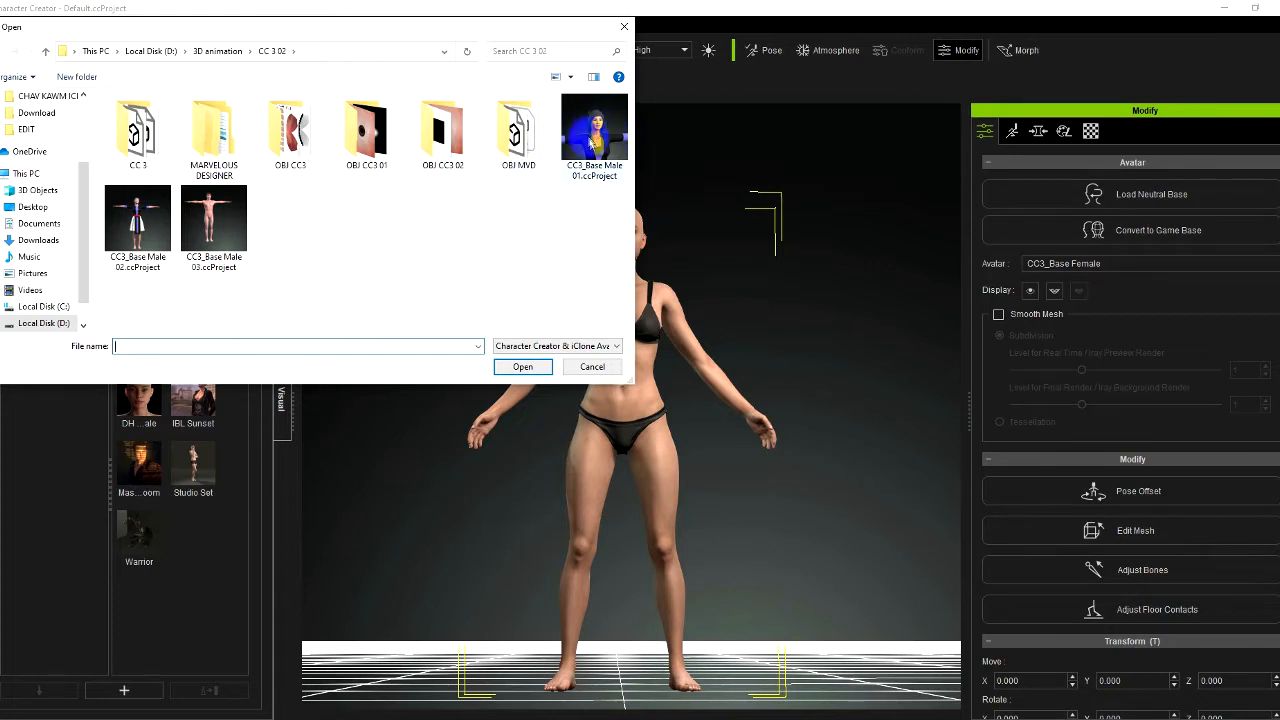
click(596, 128)
click(525, 367)
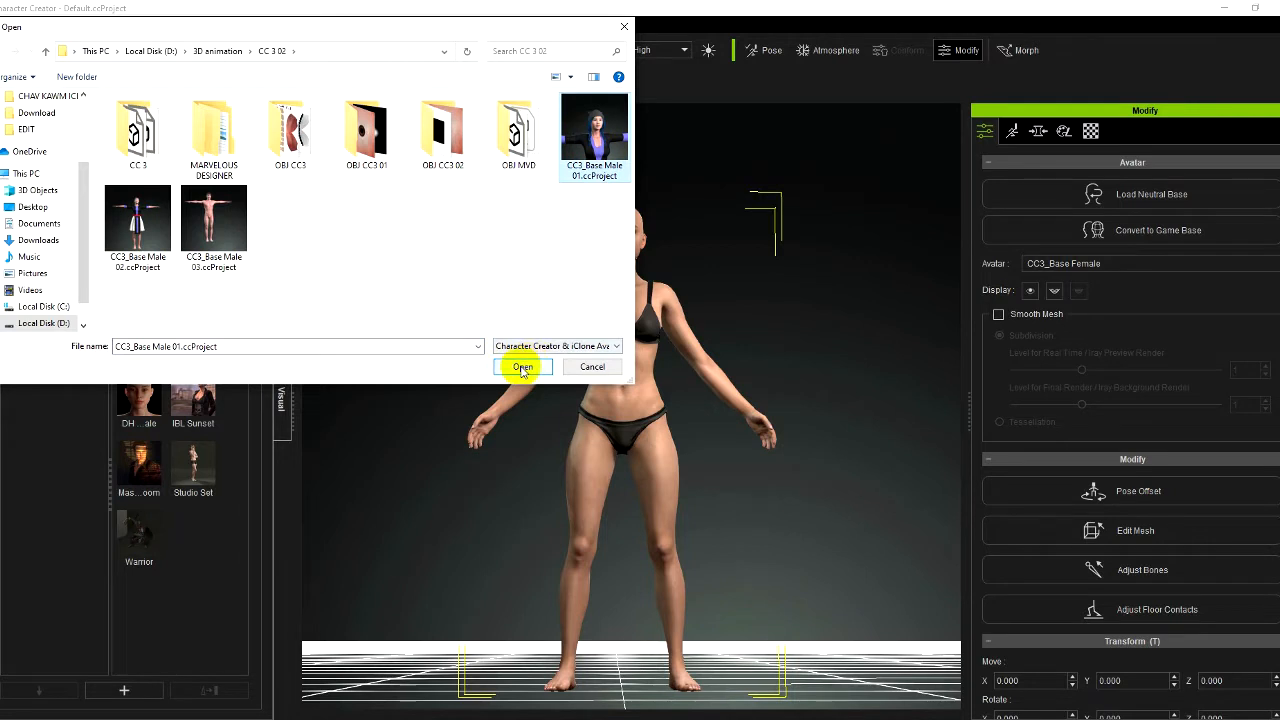
click(531, 367)
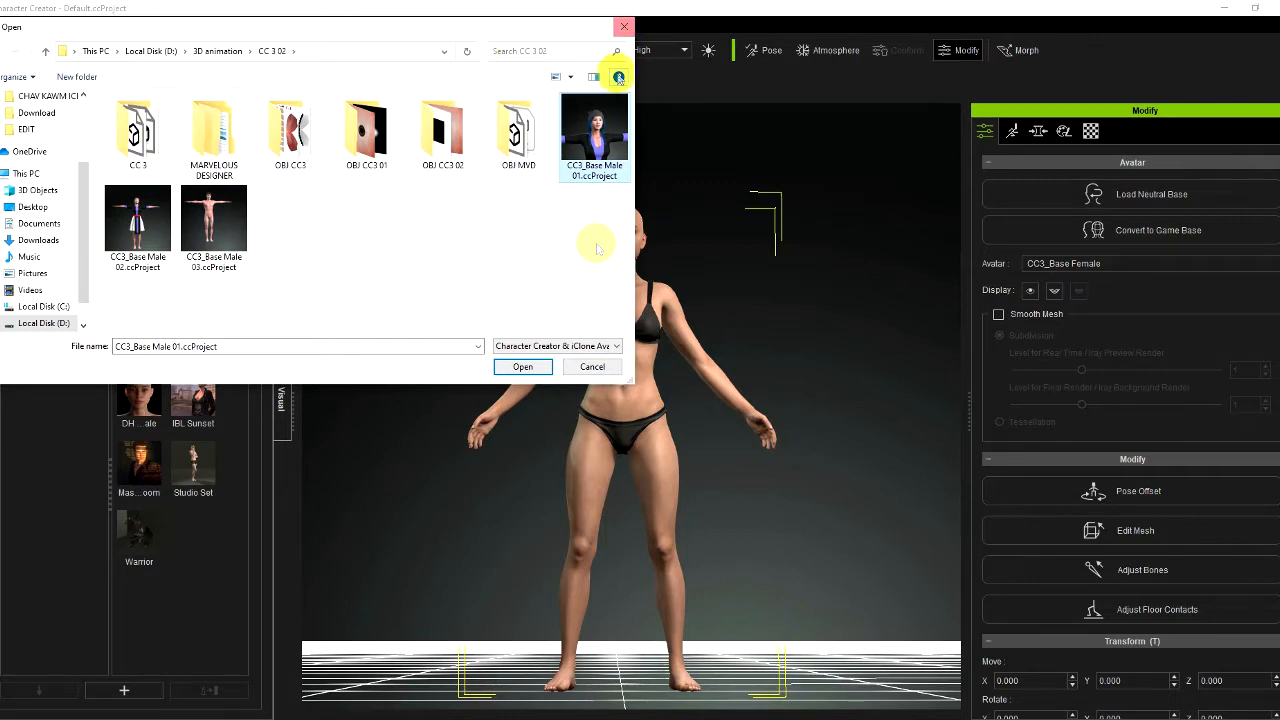
click(593, 367)
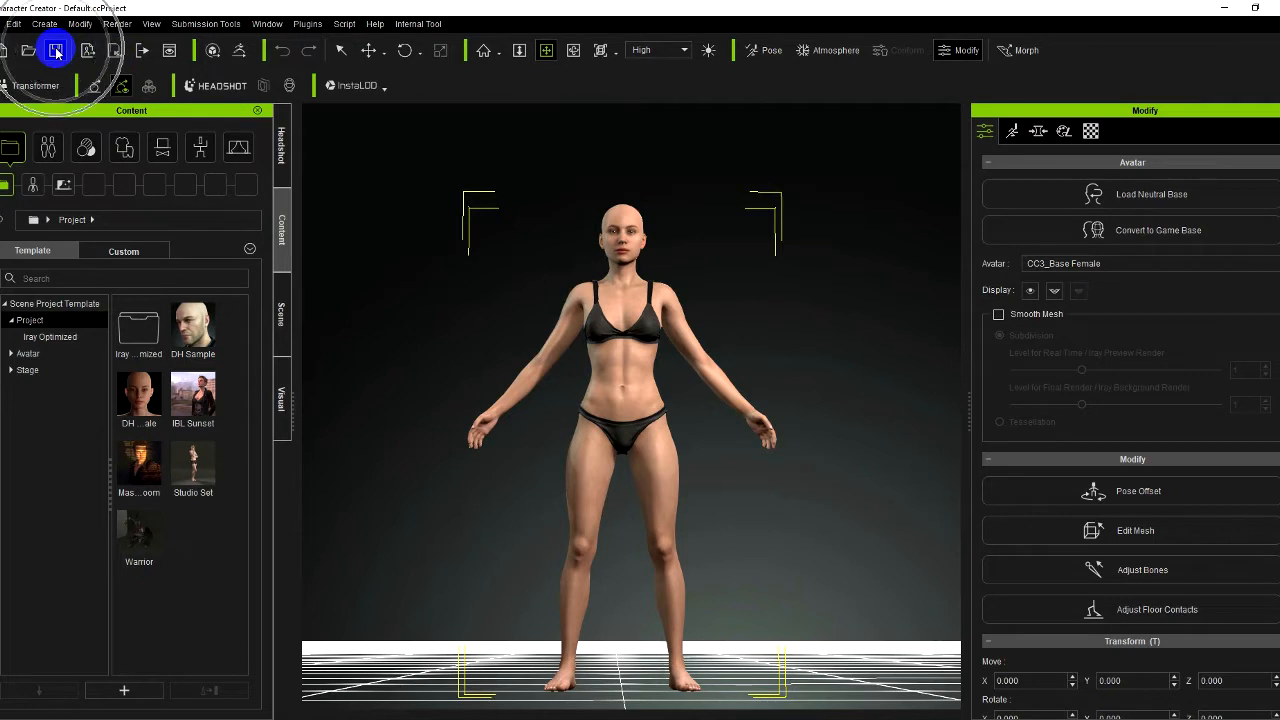
click(112, 50)
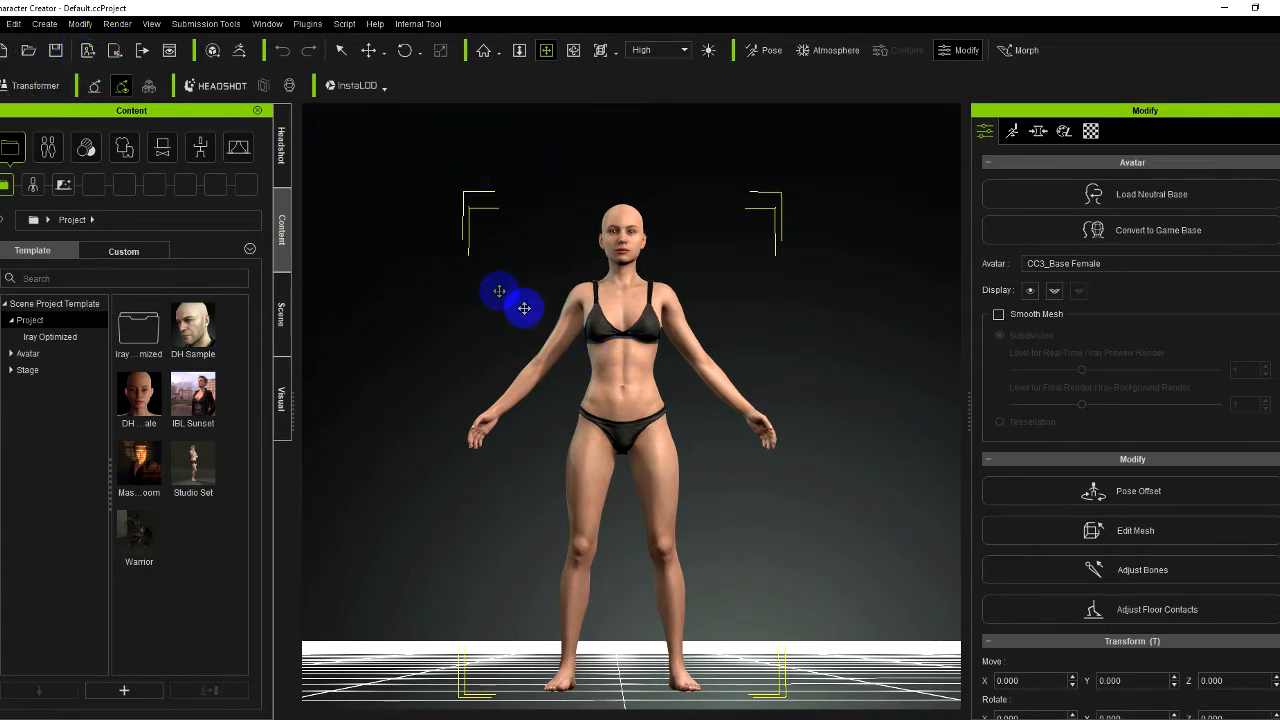
click(619, 345)
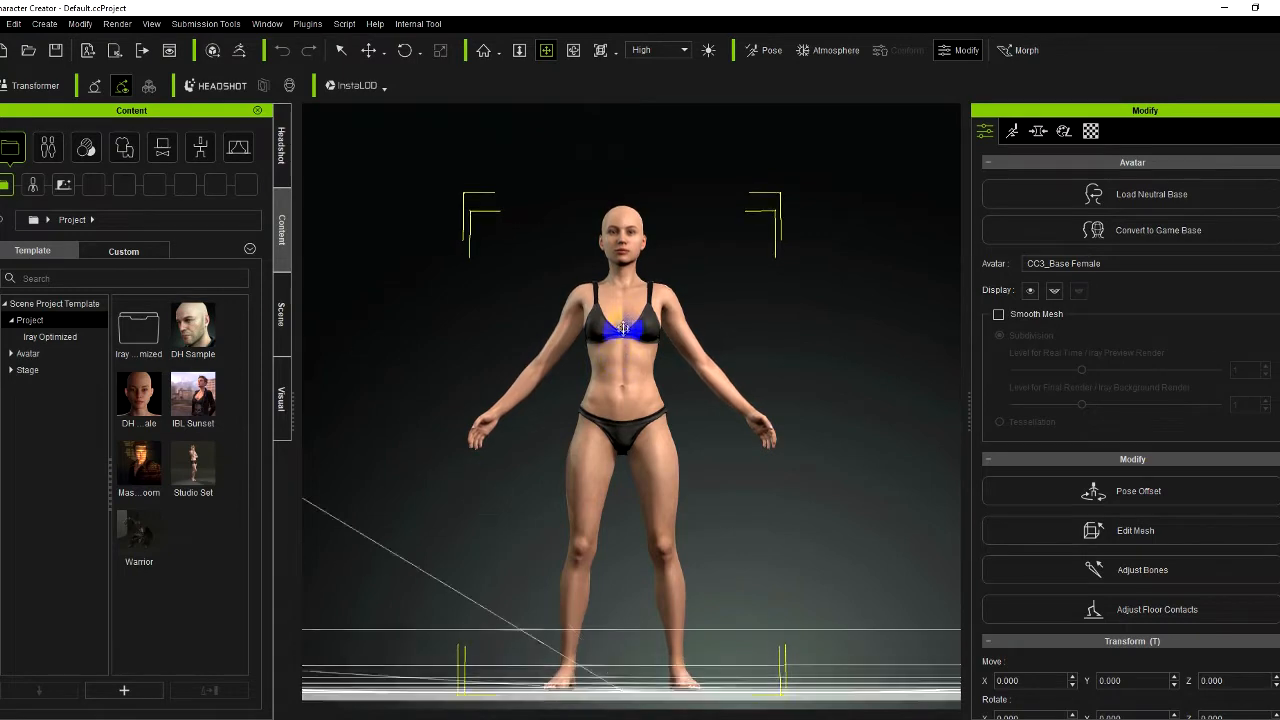
drag(642, 308, 654, 335)
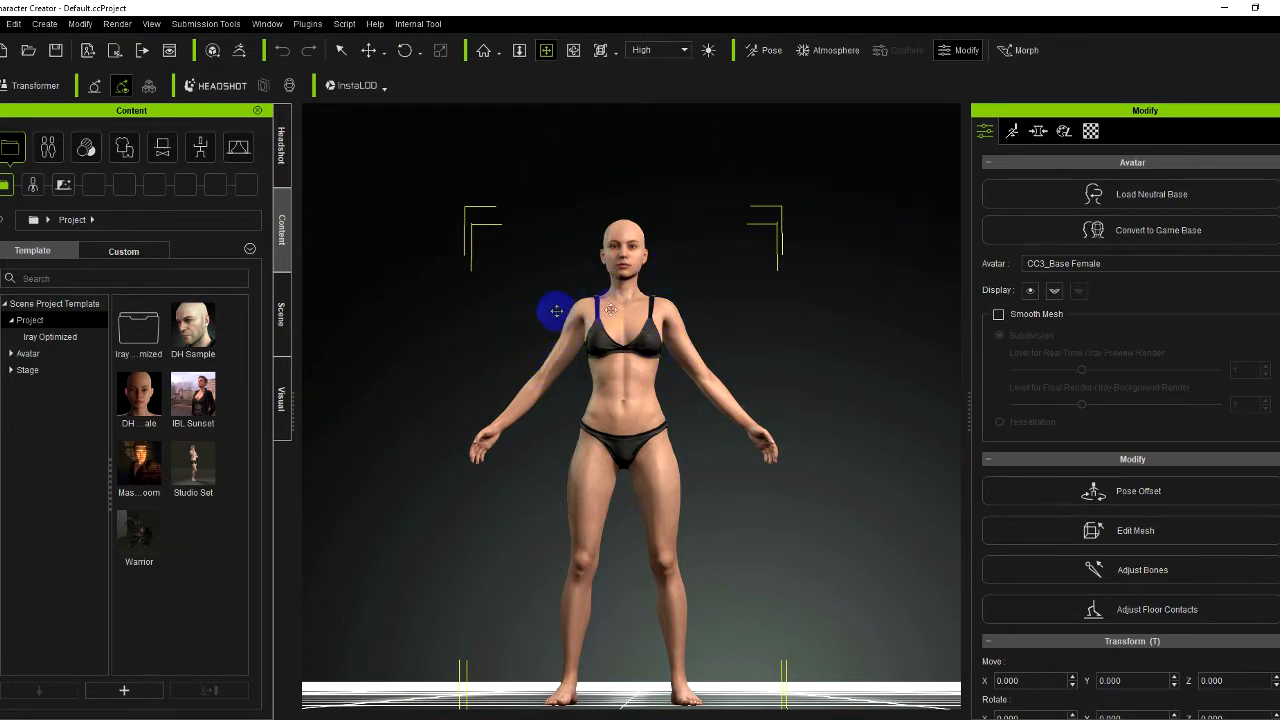
drag(620, 371, 625, 347)
right_drag(636, 356, 633, 373)
right_drag(628, 323, 627, 337)
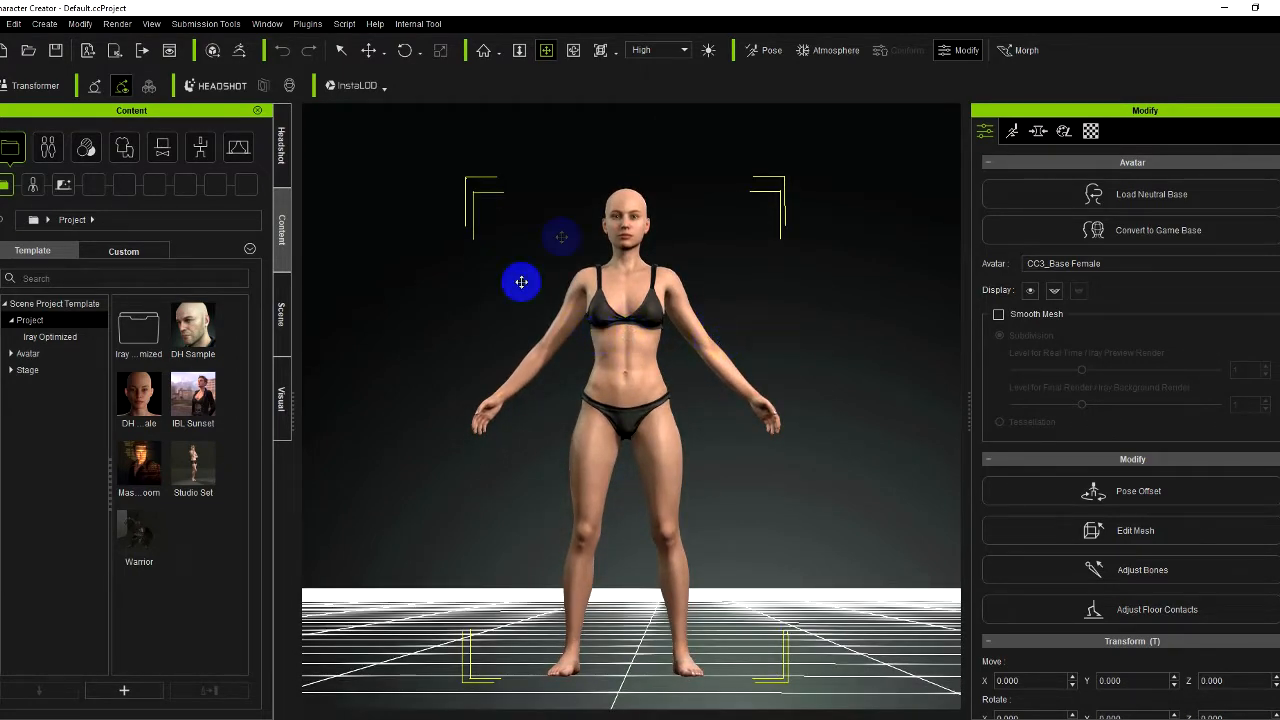
Inspect the Save As dialog and the avatar's Export Settings, closing each without saving or exporting
click(57, 53)
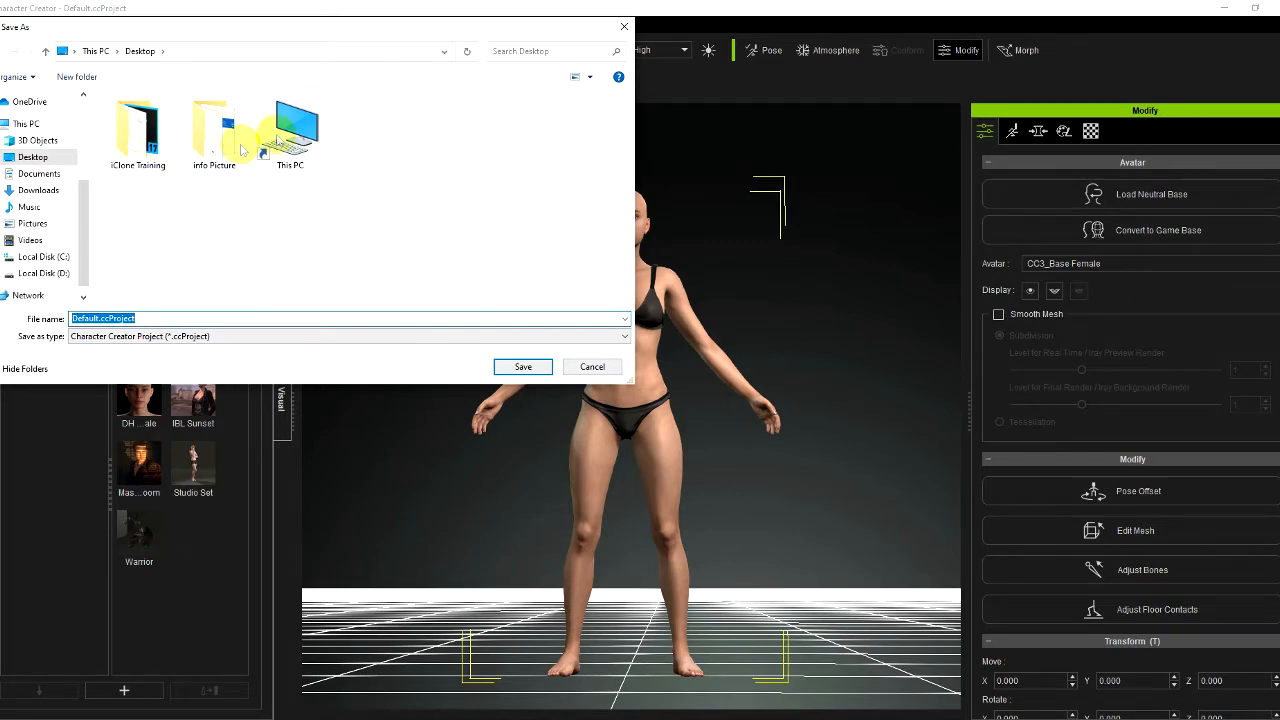
click(593, 367)
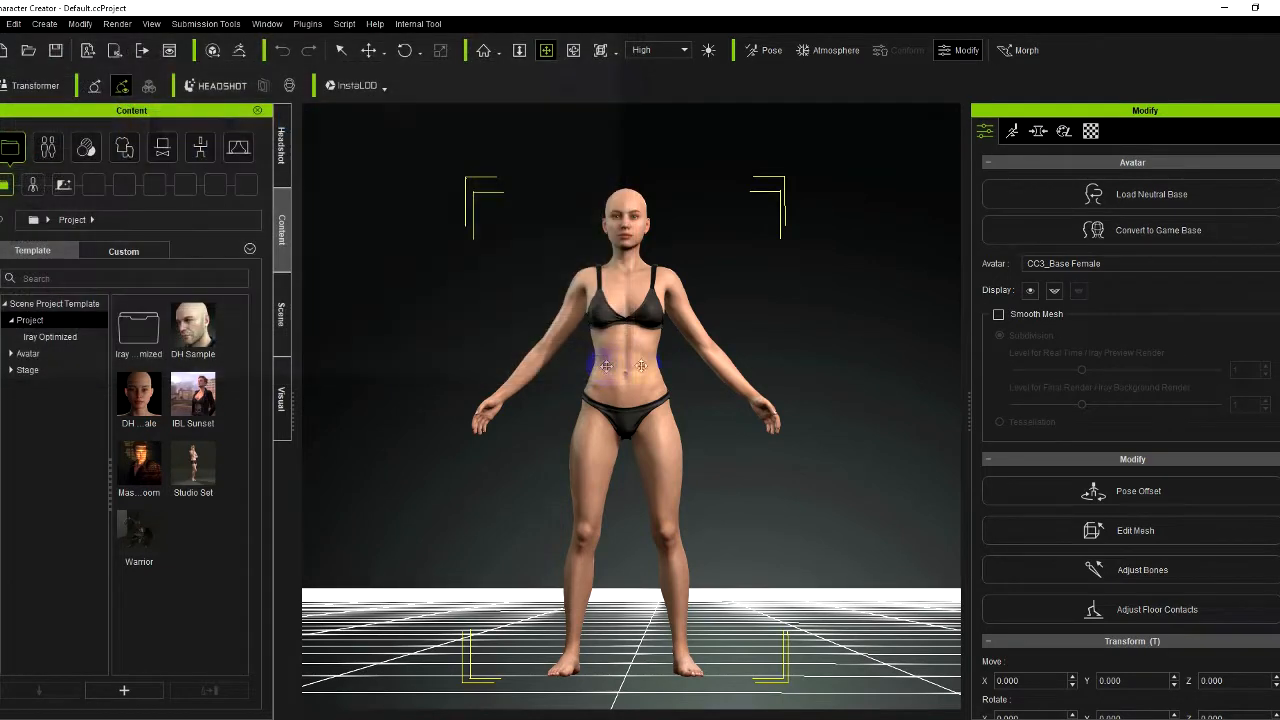
click(84, 50)
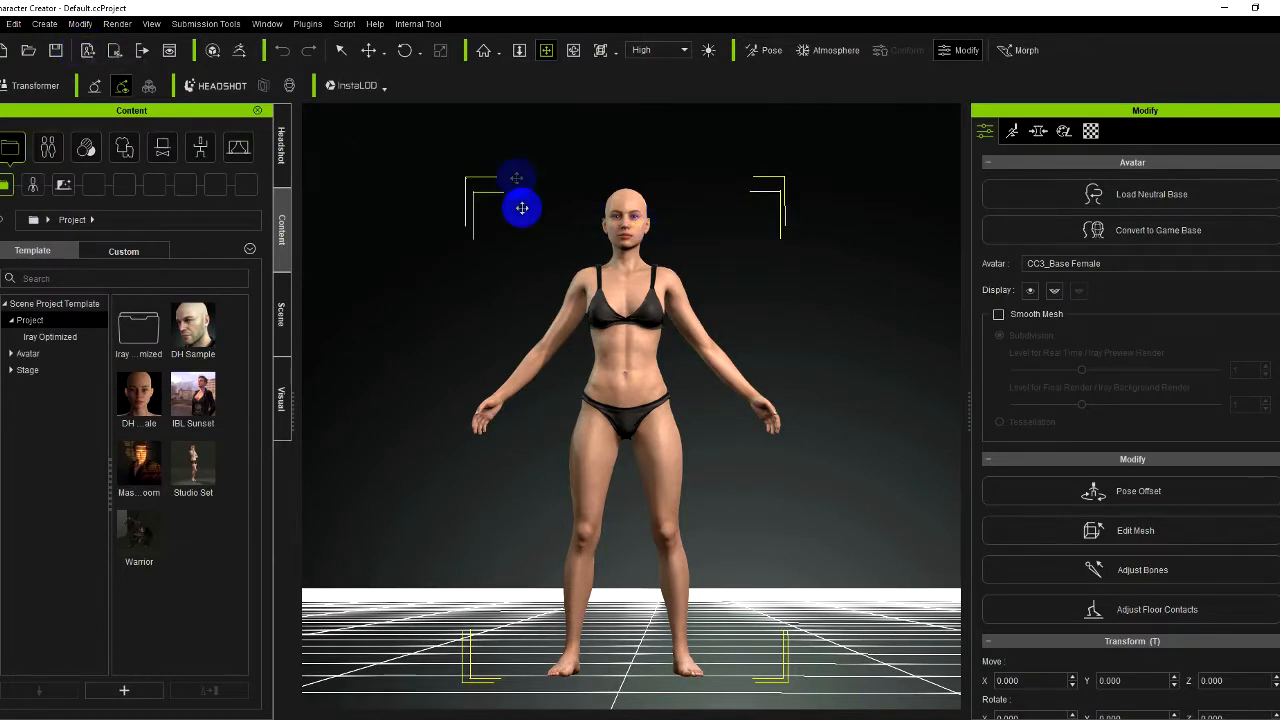
click(86, 51)
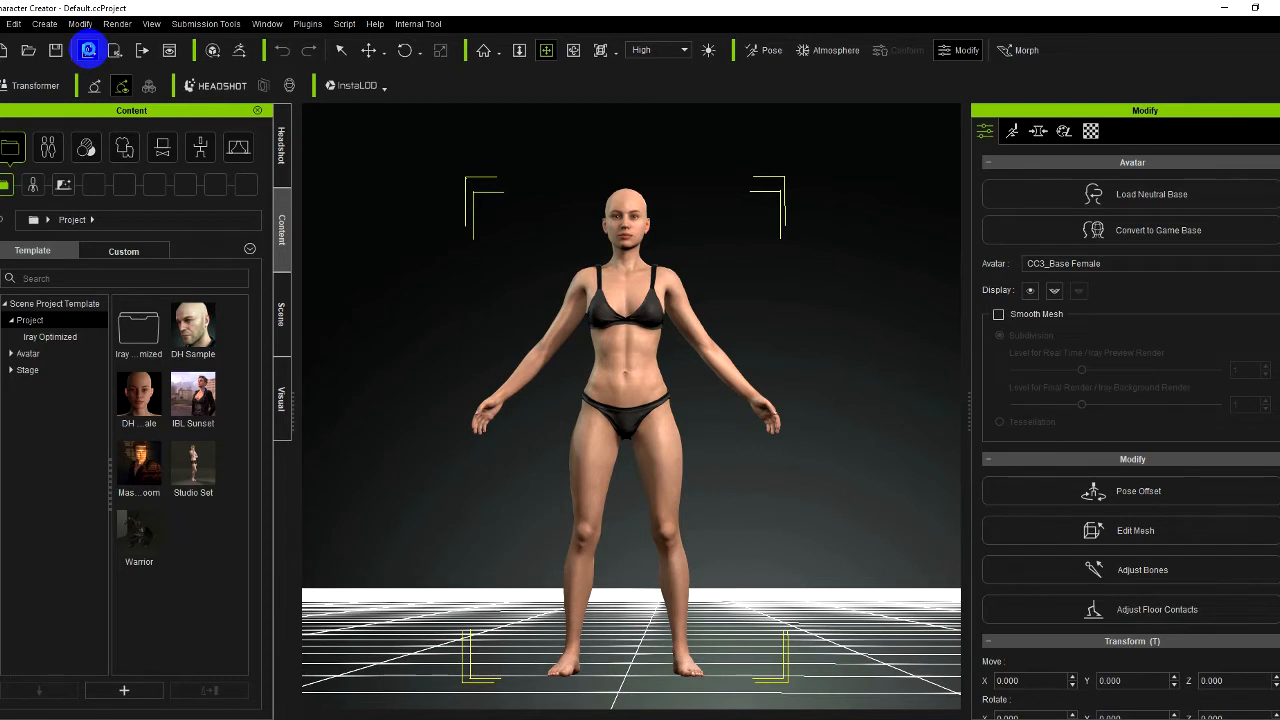
click(88, 50)
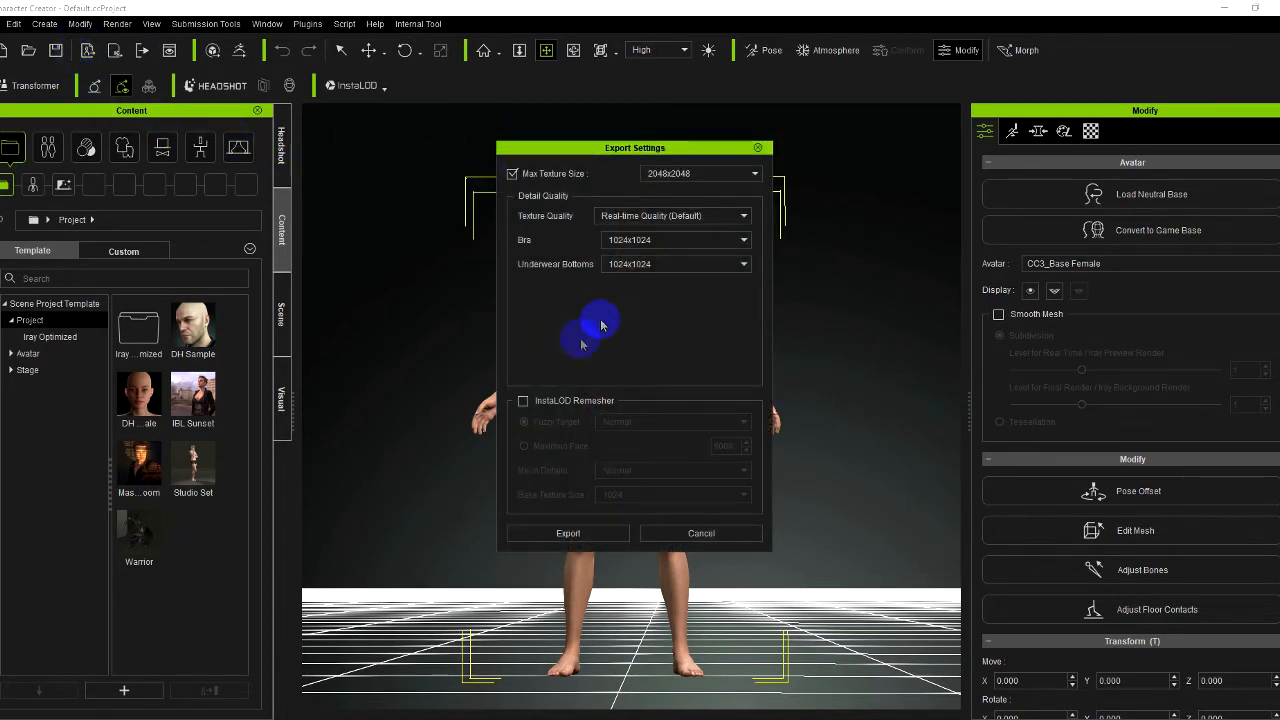
click(757, 148)
key(ctrl)
key(ctrl)
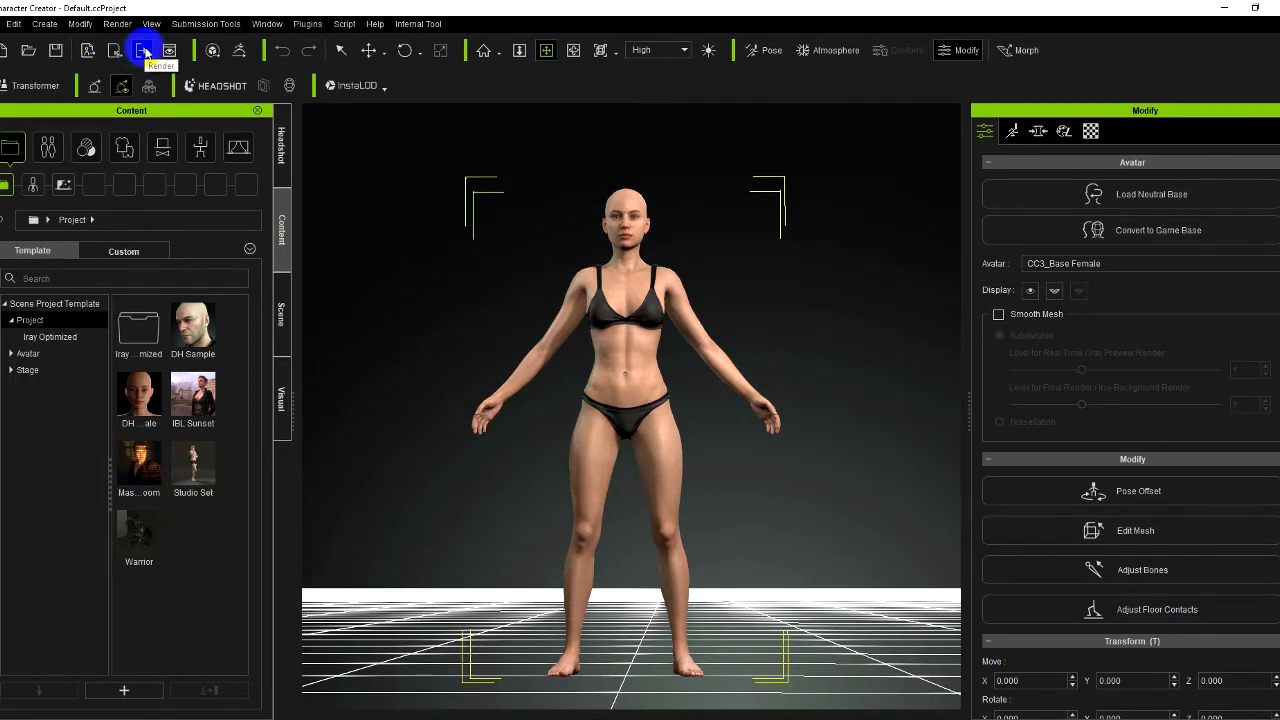
Review the Render settings without exporting, and view a preview render of the avatar
click(144, 51)
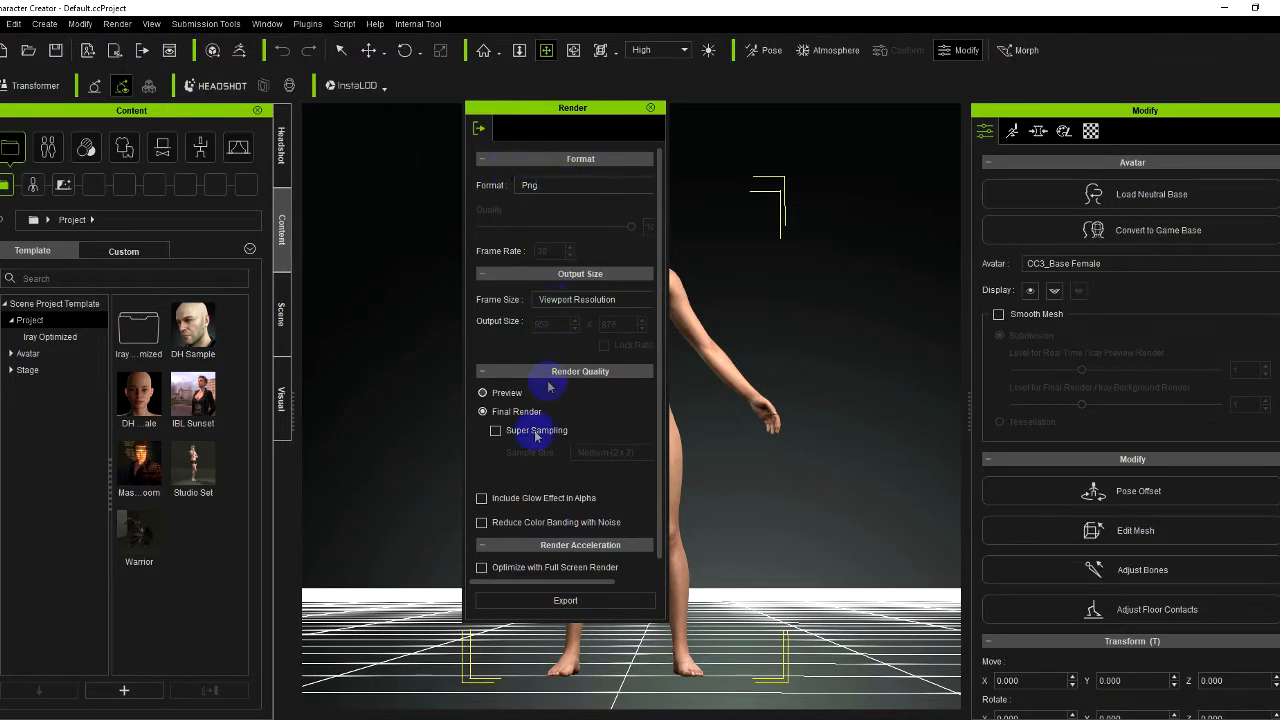
click(650, 107)
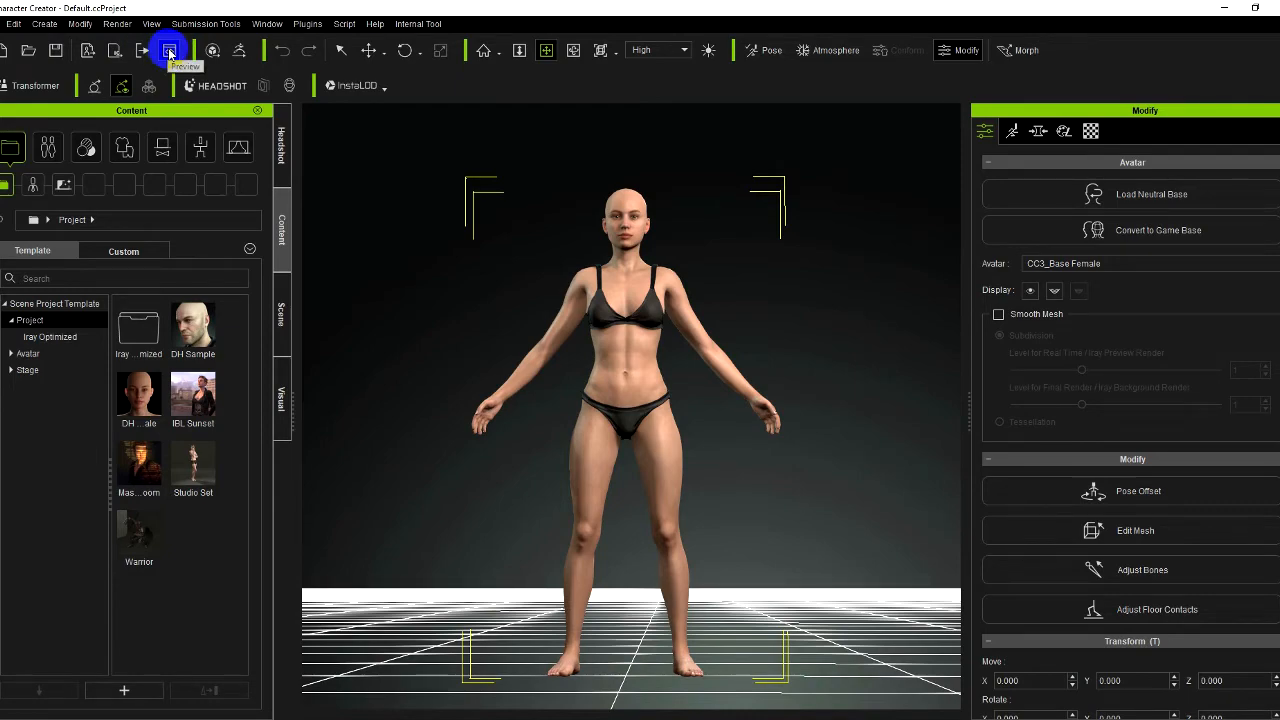
click(168, 50)
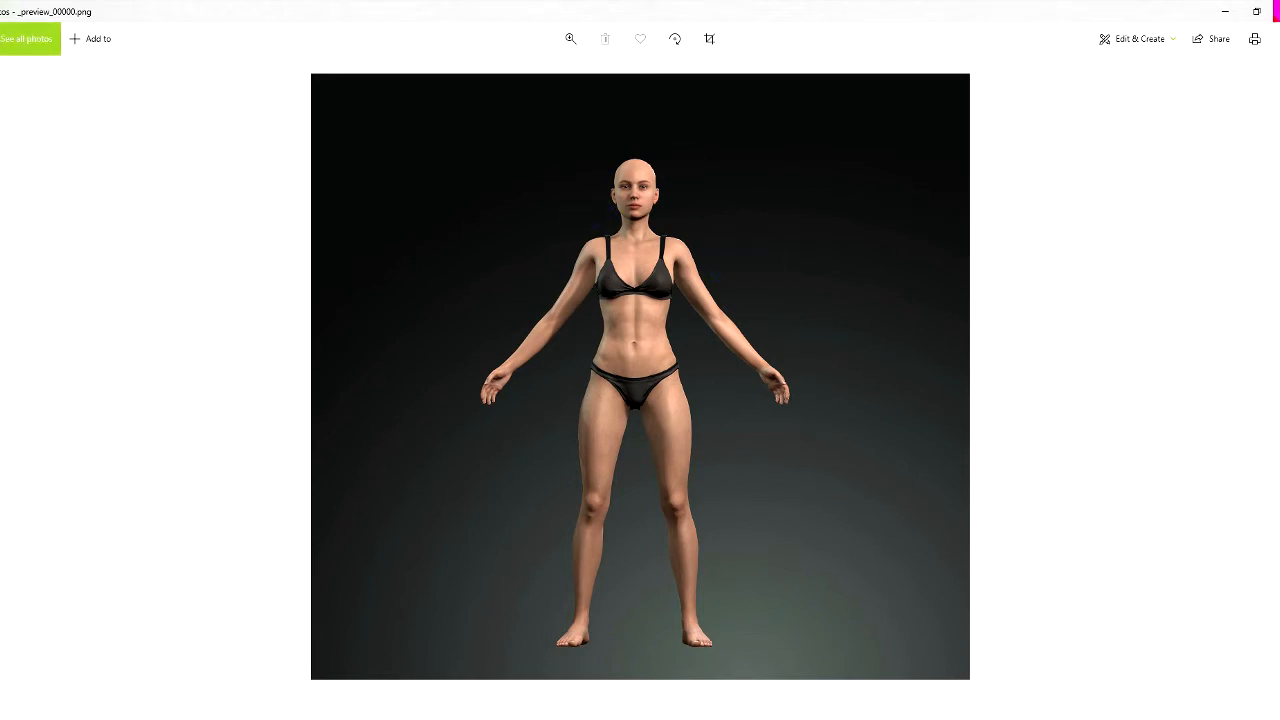
click(558, 160)
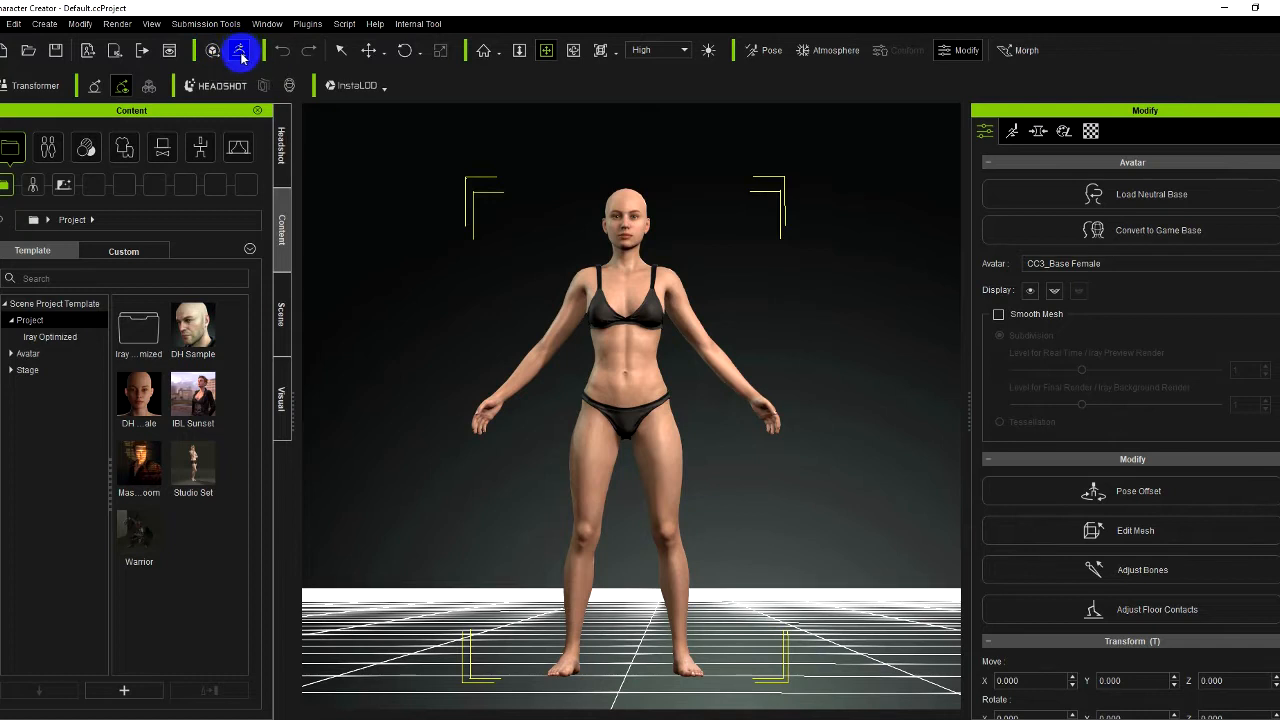
Try to send the avatar to ZBrush
click(240, 51)
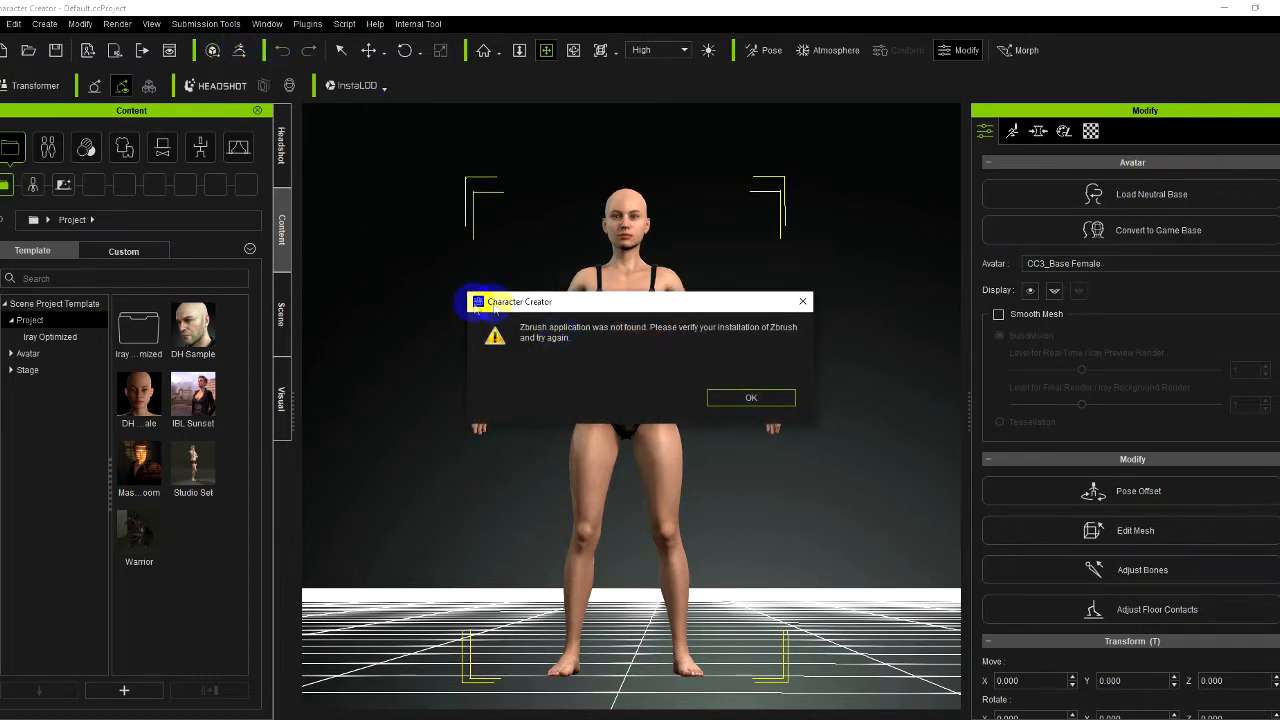
click(804, 302)
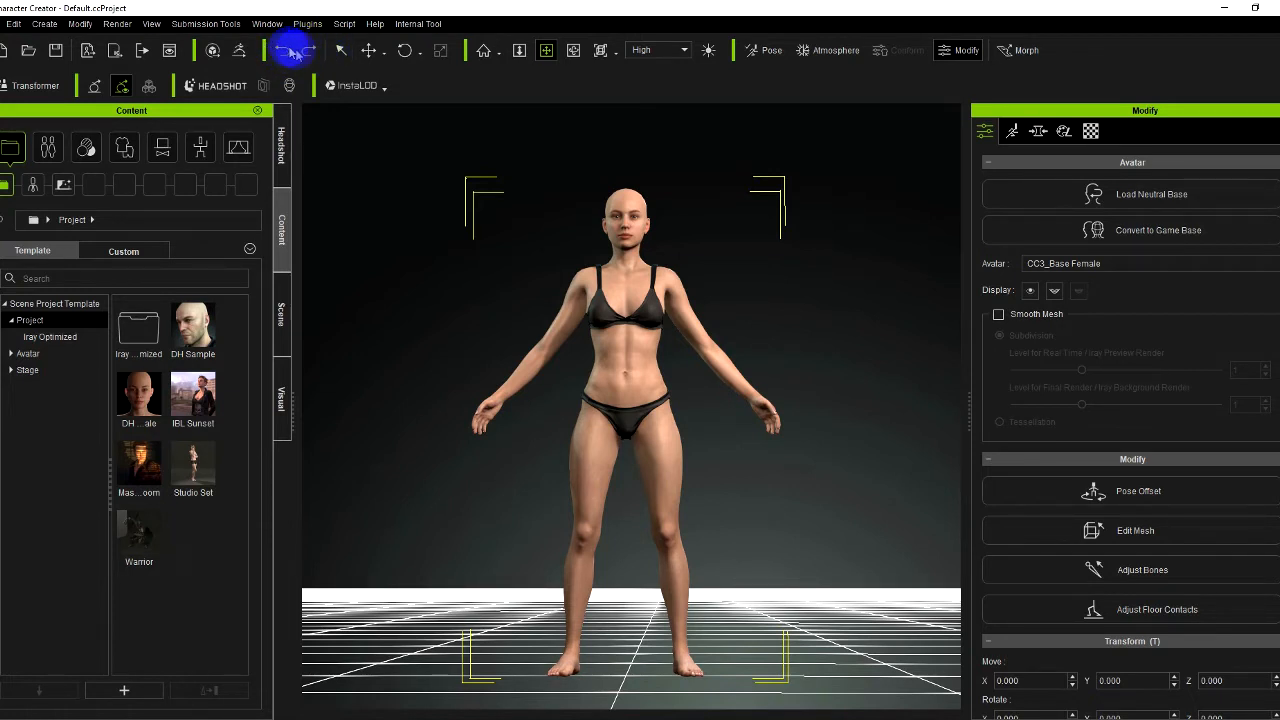
Select only the avatar's Bra cloth item with the Select tool
click(342, 50)
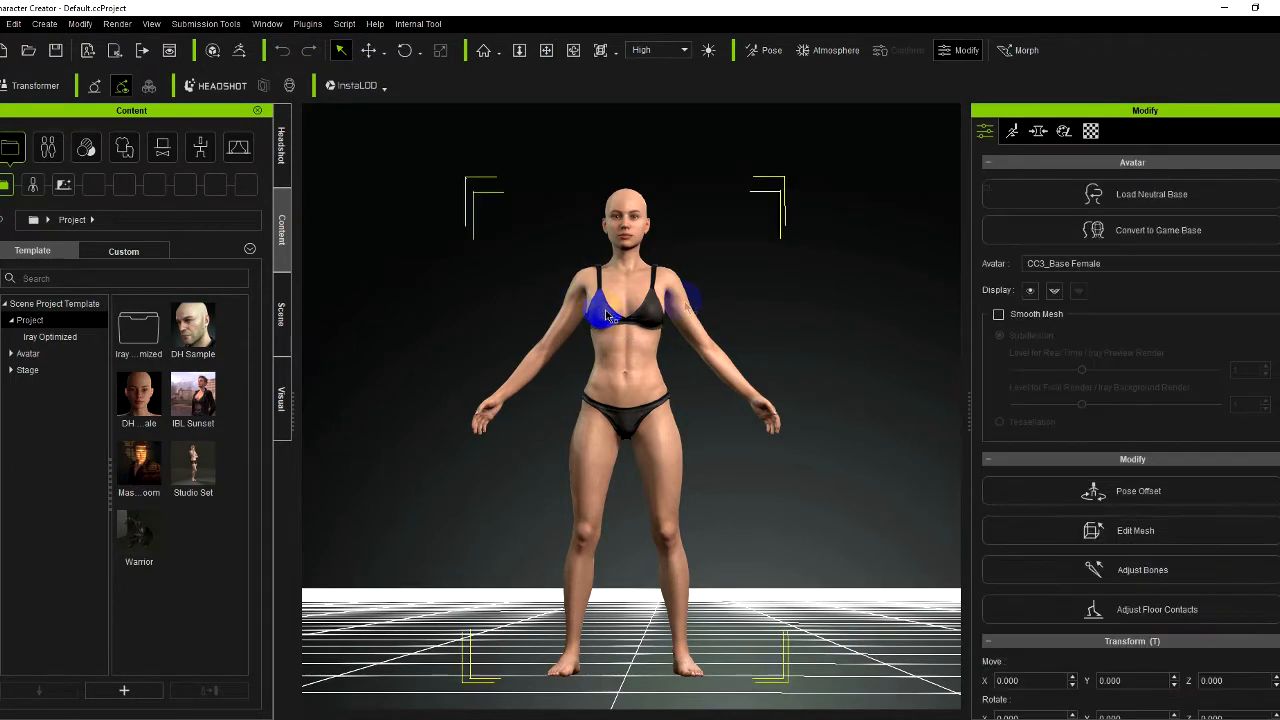
click(607, 316)
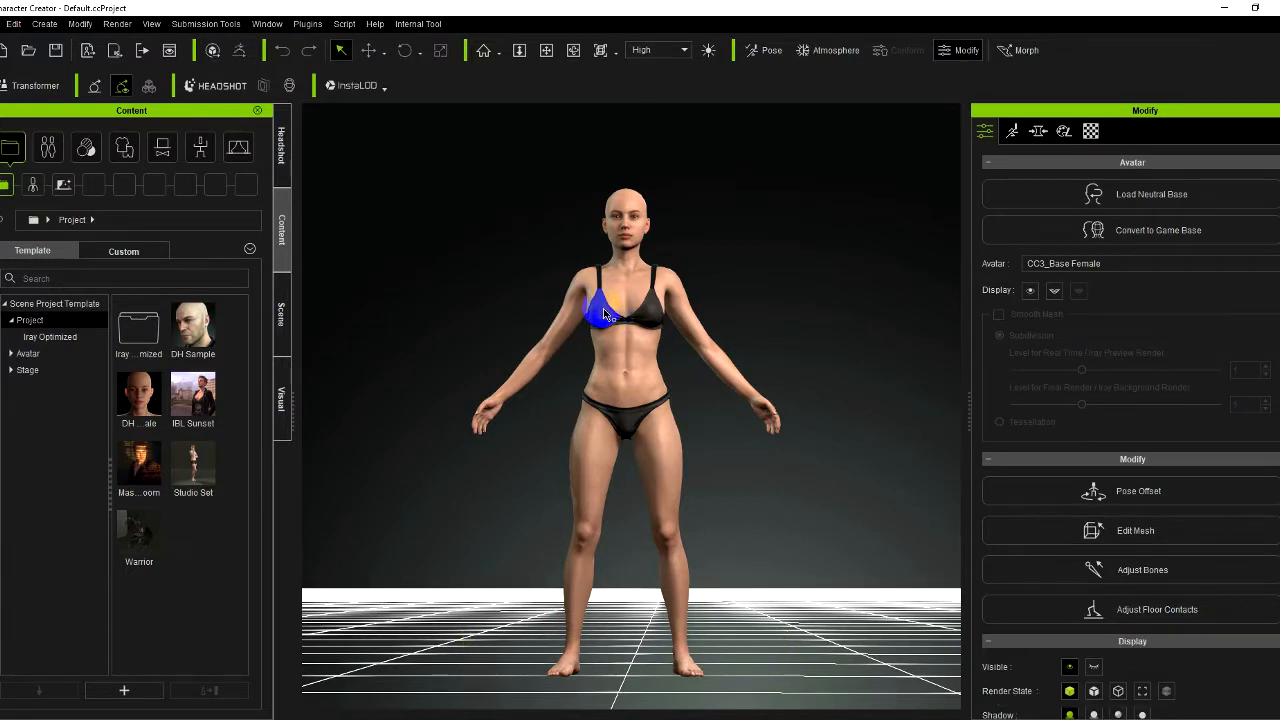
click(604, 314)
click(370, 52)
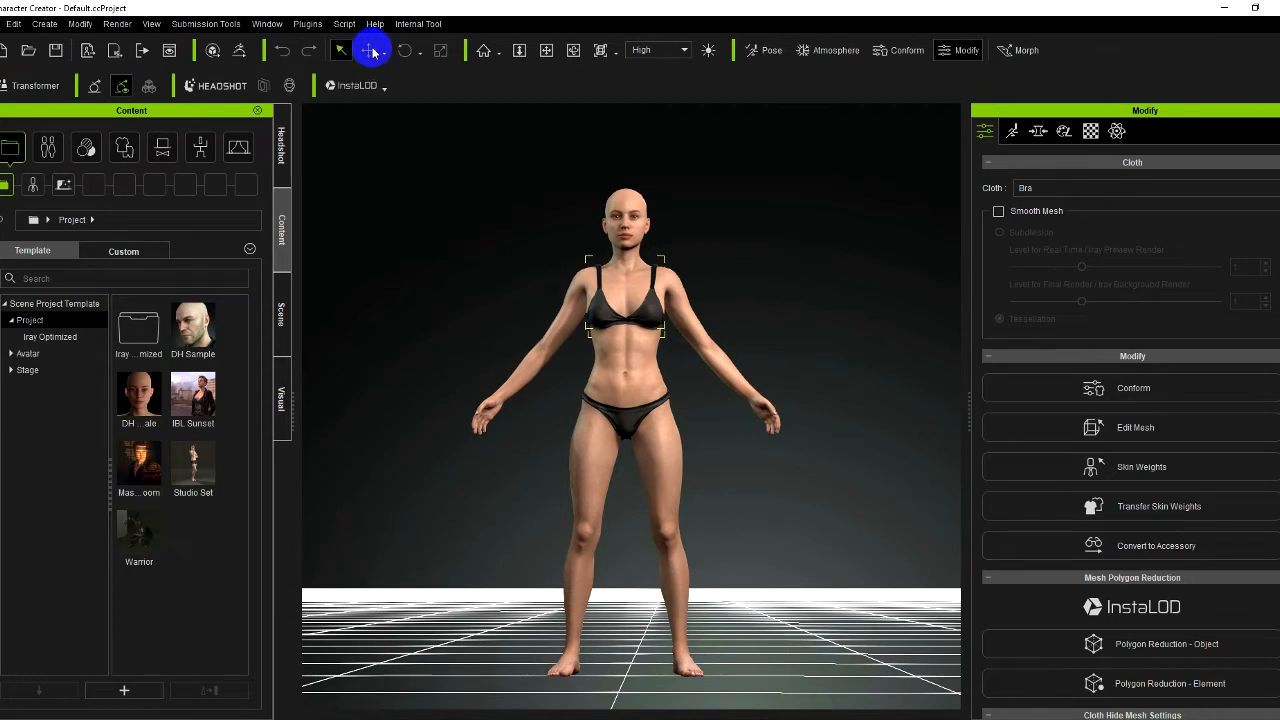
Select the whole avatar and move it along the X axis to about -54.3
click(629, 300)
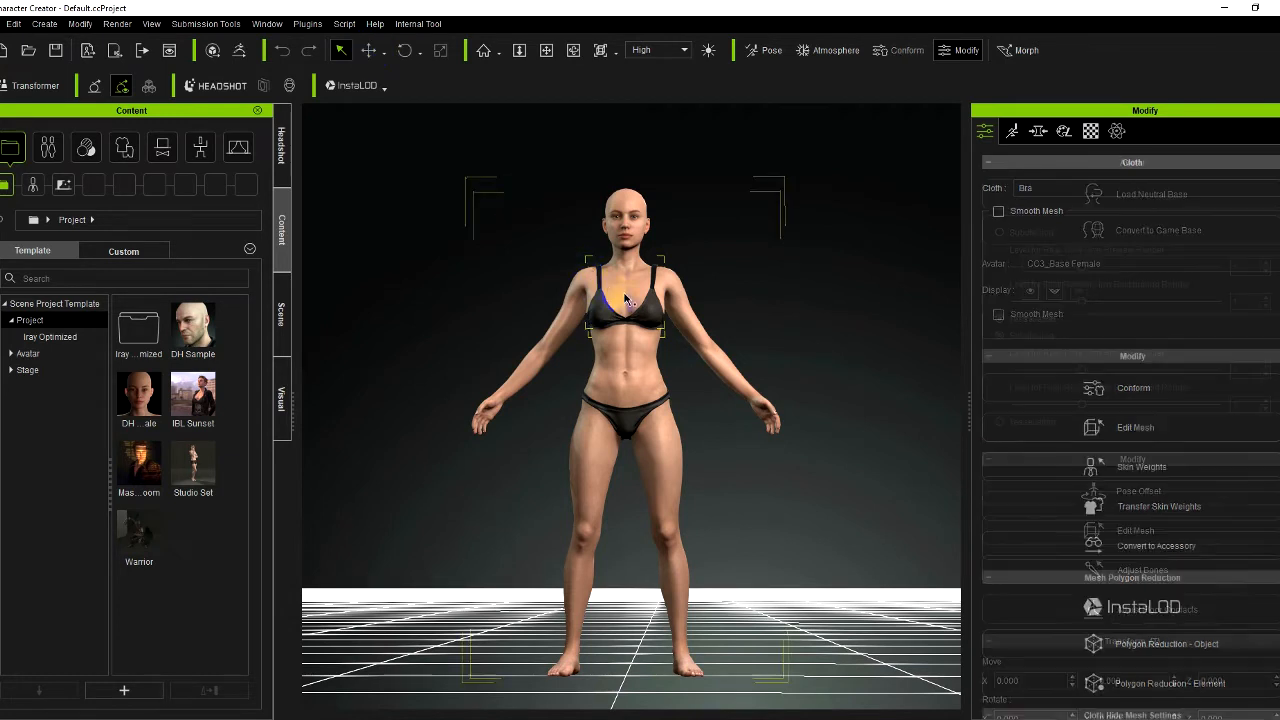
click(372, 55)
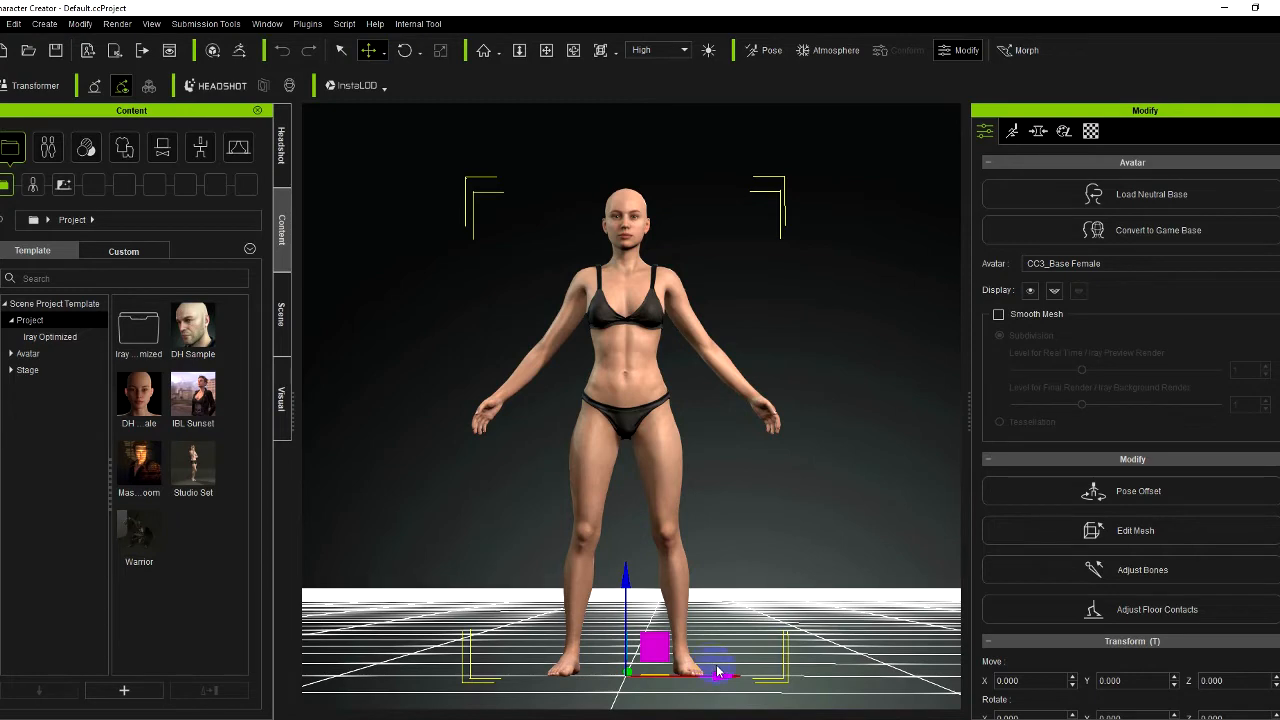
drag(720, 677, 567, 677)
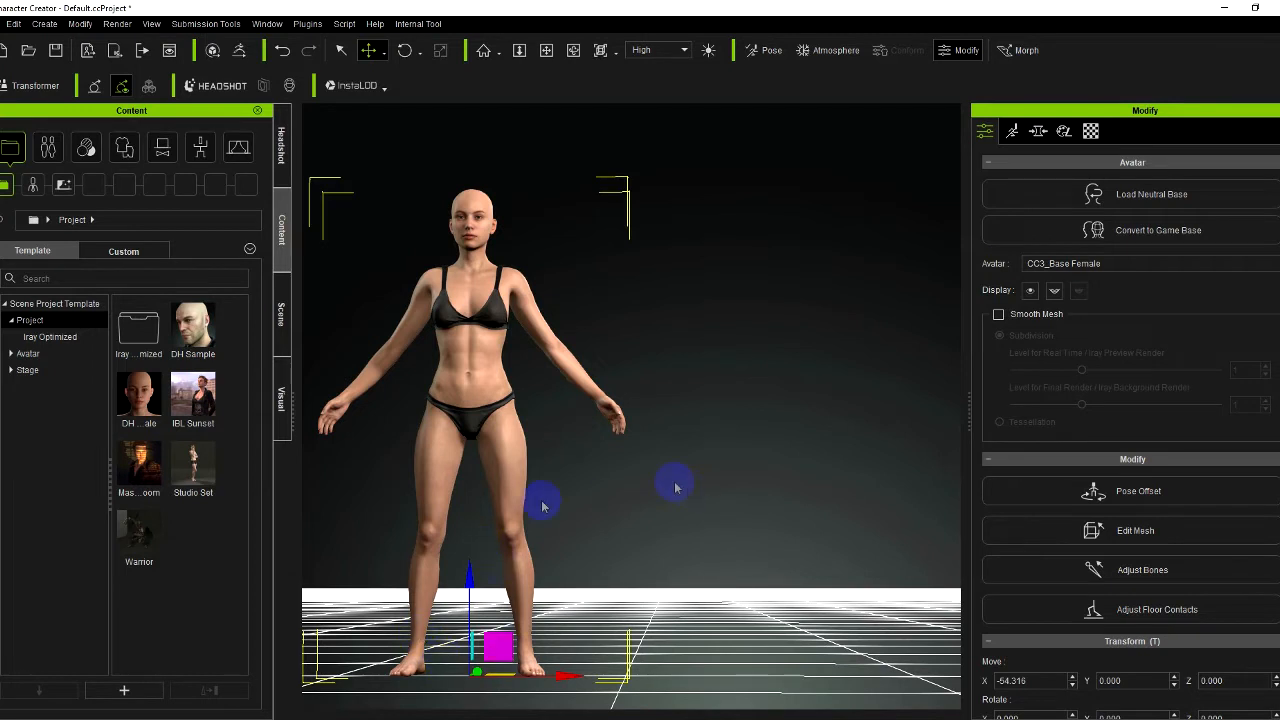
Set the avatar's X position to 0 in its transform values
scroll(1050, 685, down, 2)
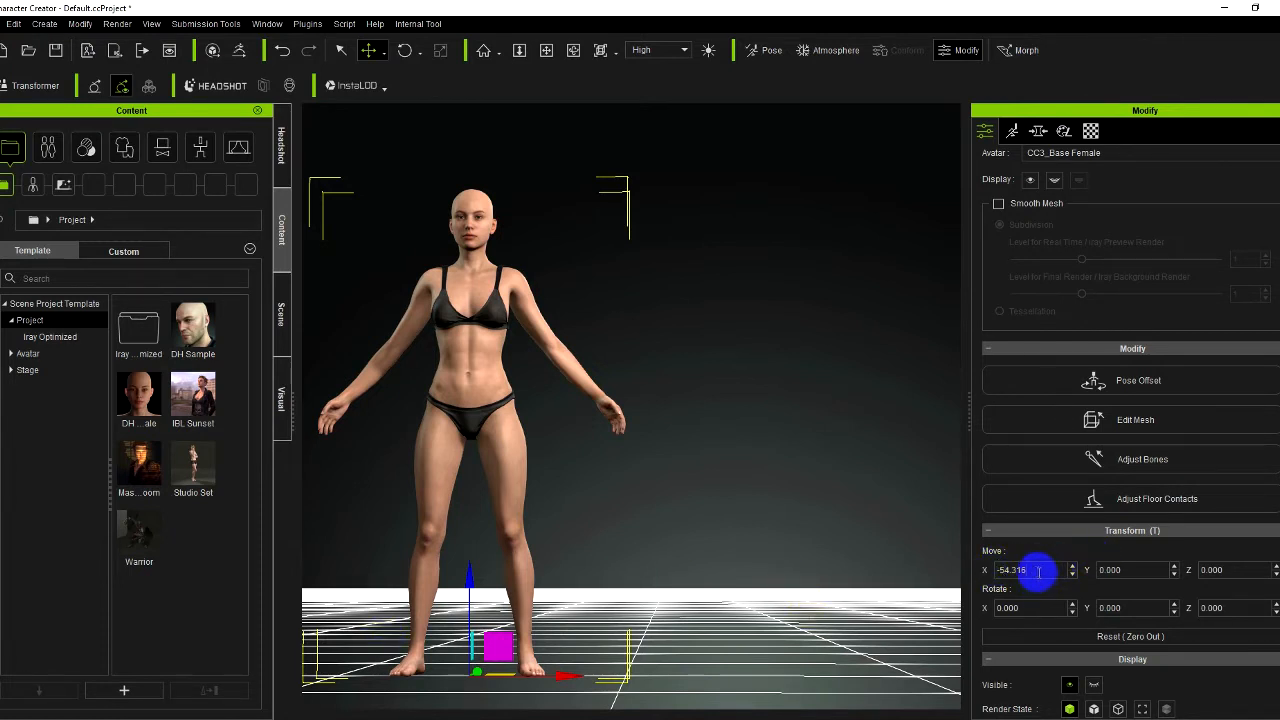
drag(1038, 571, 950, 572)
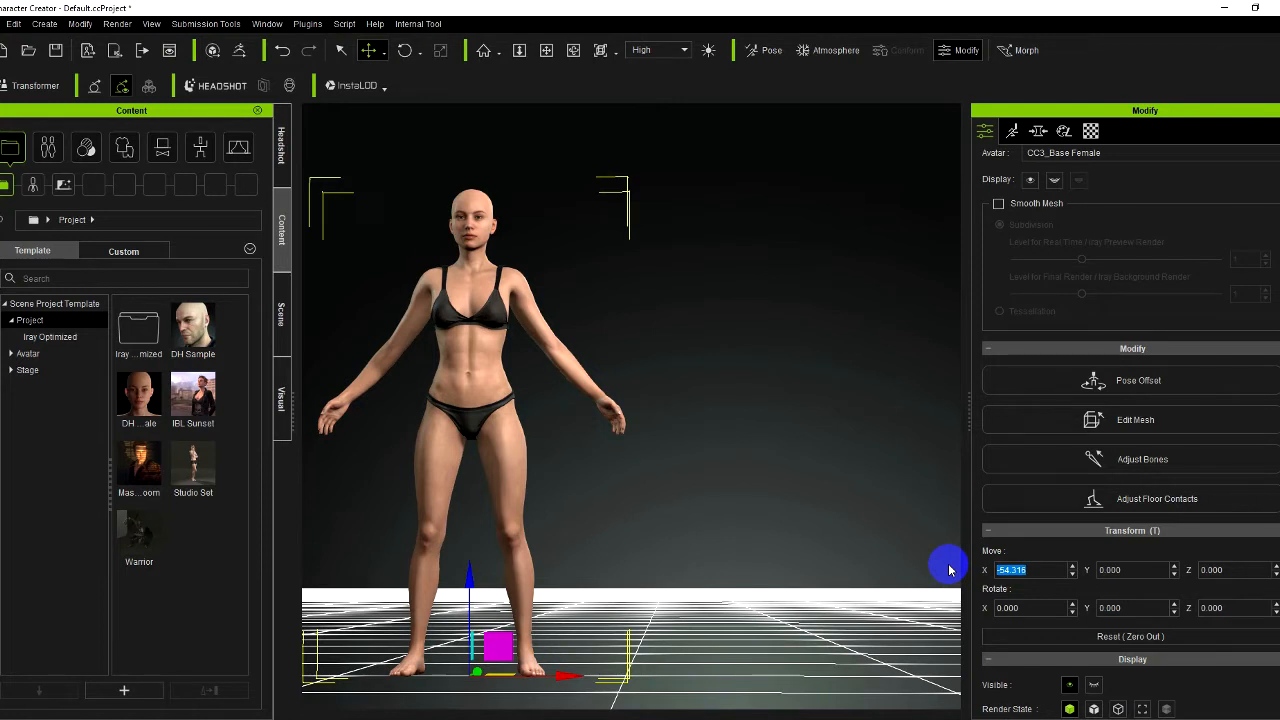
text(0)
key(Return)
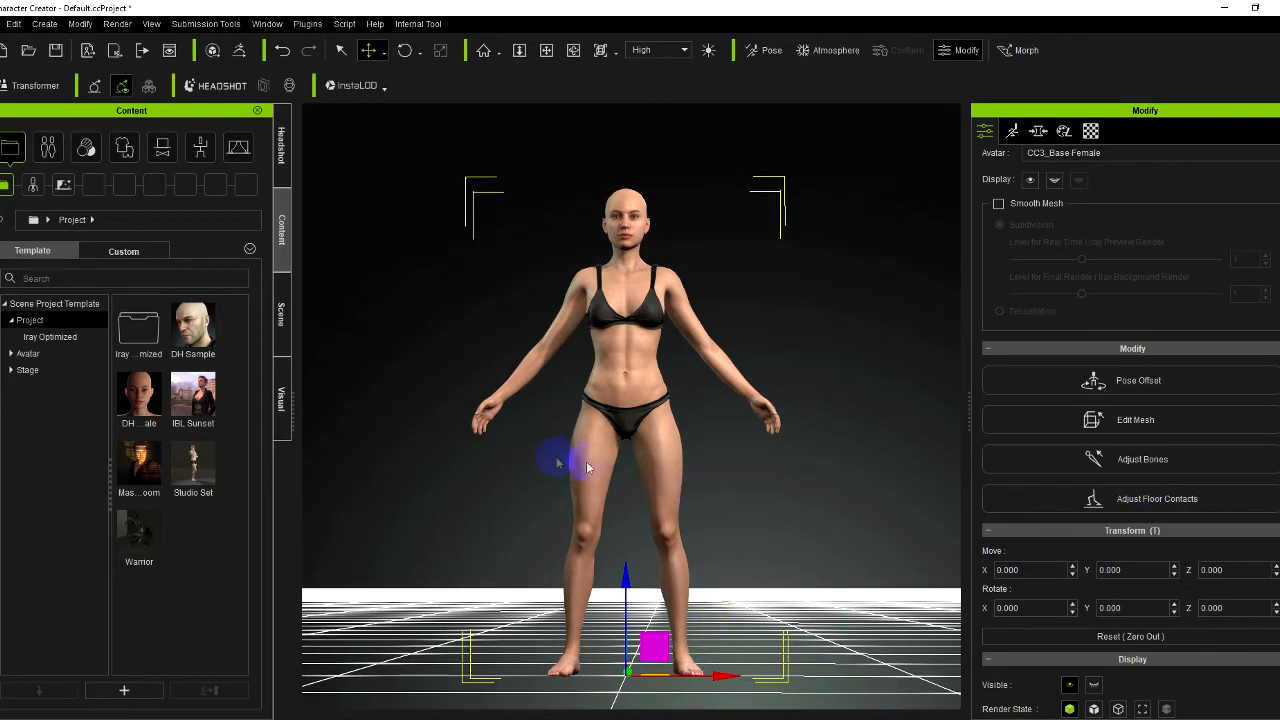
Rotate the avatar about the Y axis to about -23 degrees
click(405, 52)
drag(694, 614, 660, 337)
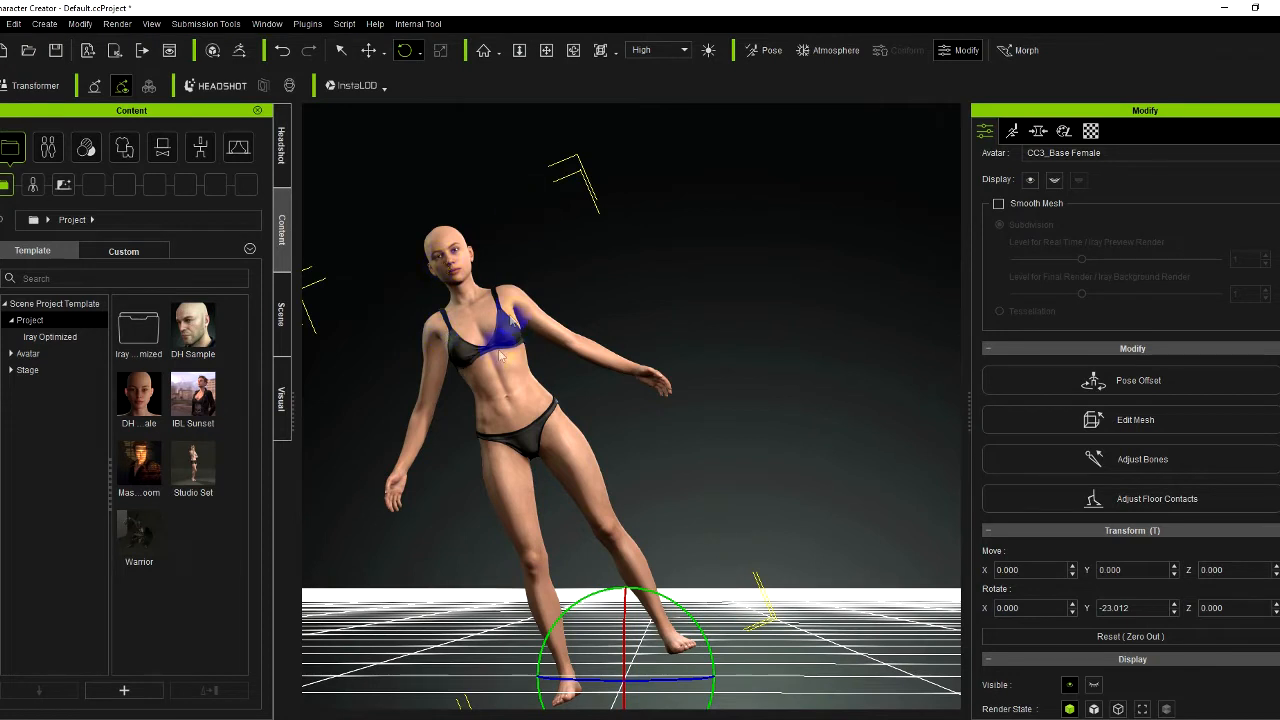
Set the avatar's Y rotation to 0 in its transform values
click(1117, 606)
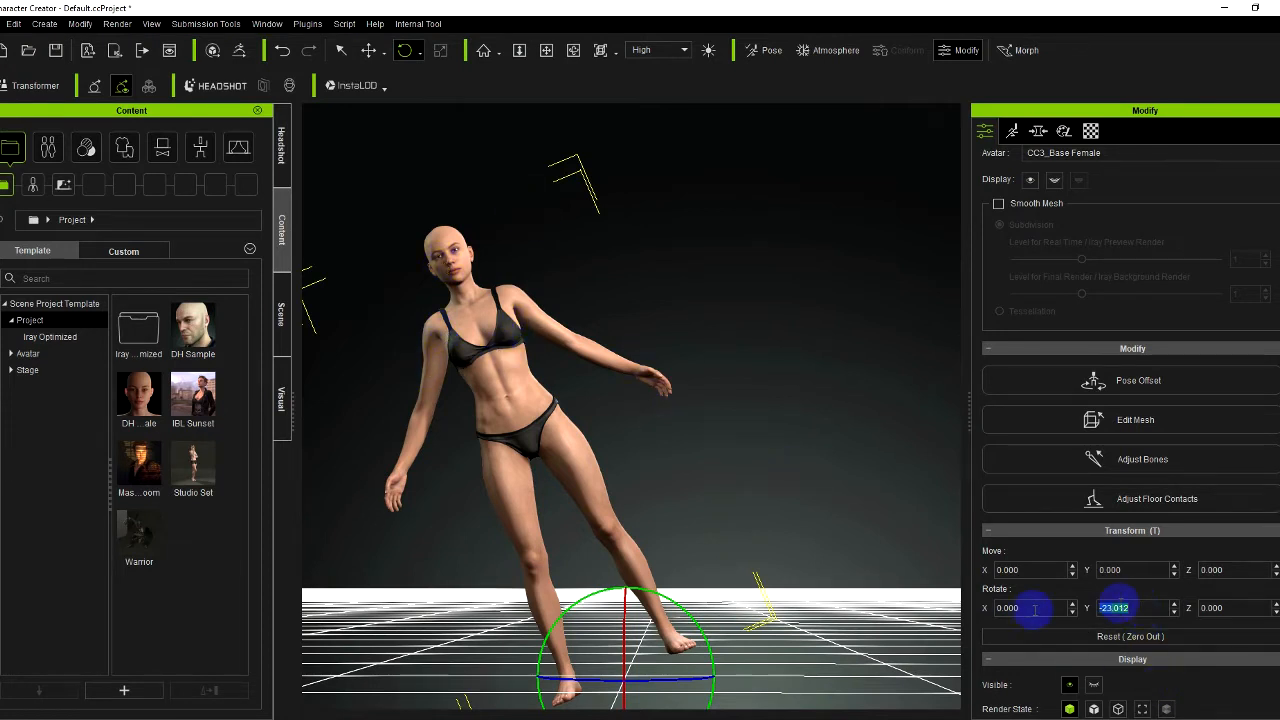
text(0)
key(Return)
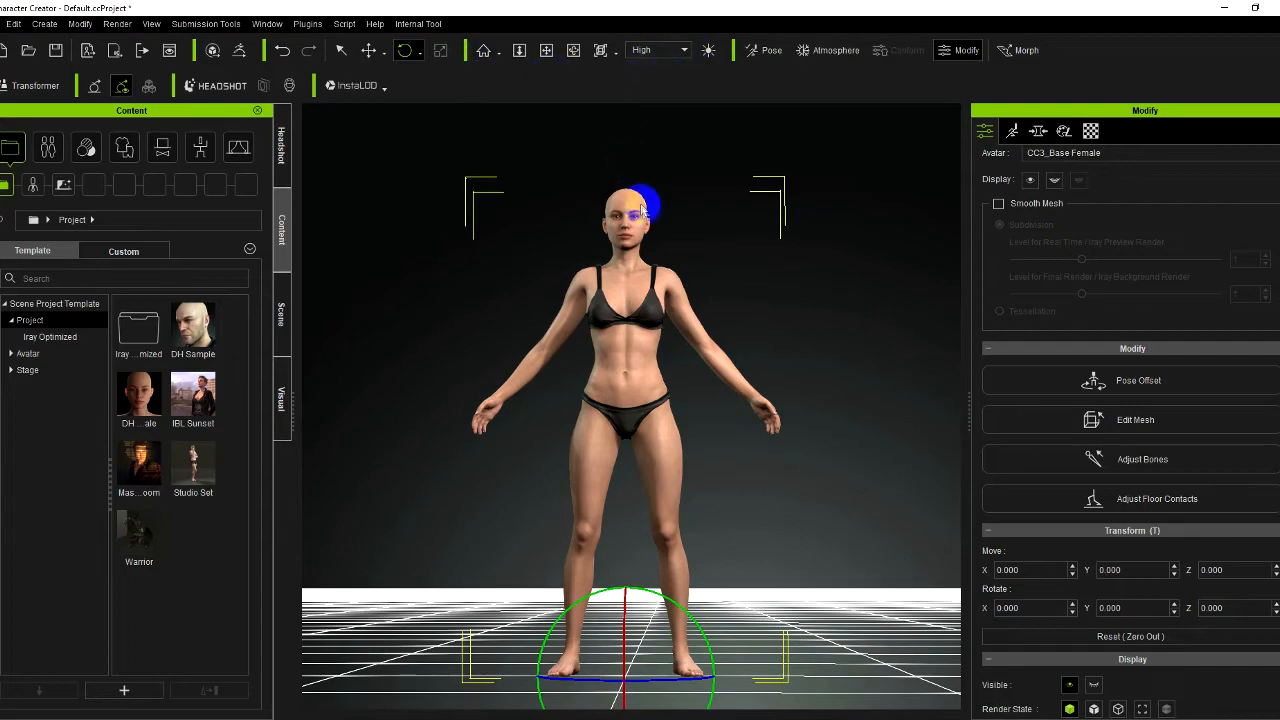
Orbit the camera around the avatar with the rotate camera tool to view it from several angles
click(573, 50)
drag(728, 264, 460, 277)
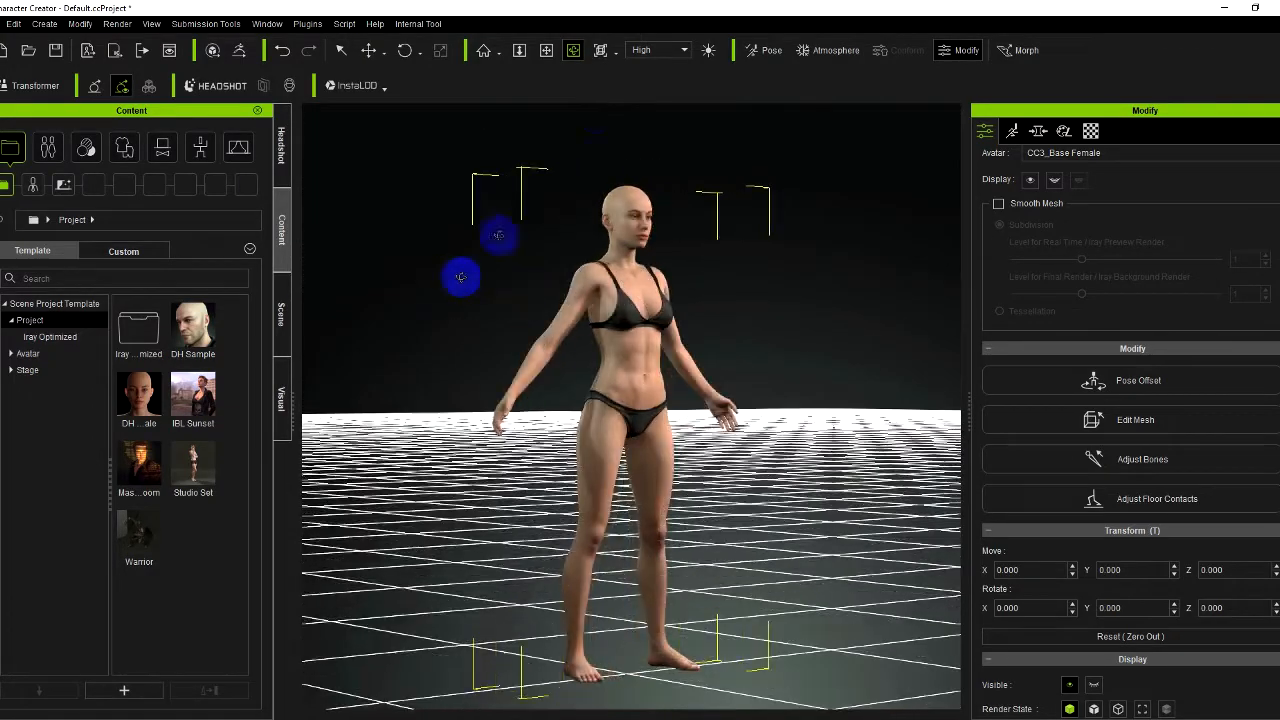
click(571, 50)
drag(786, 323, 680, 357)
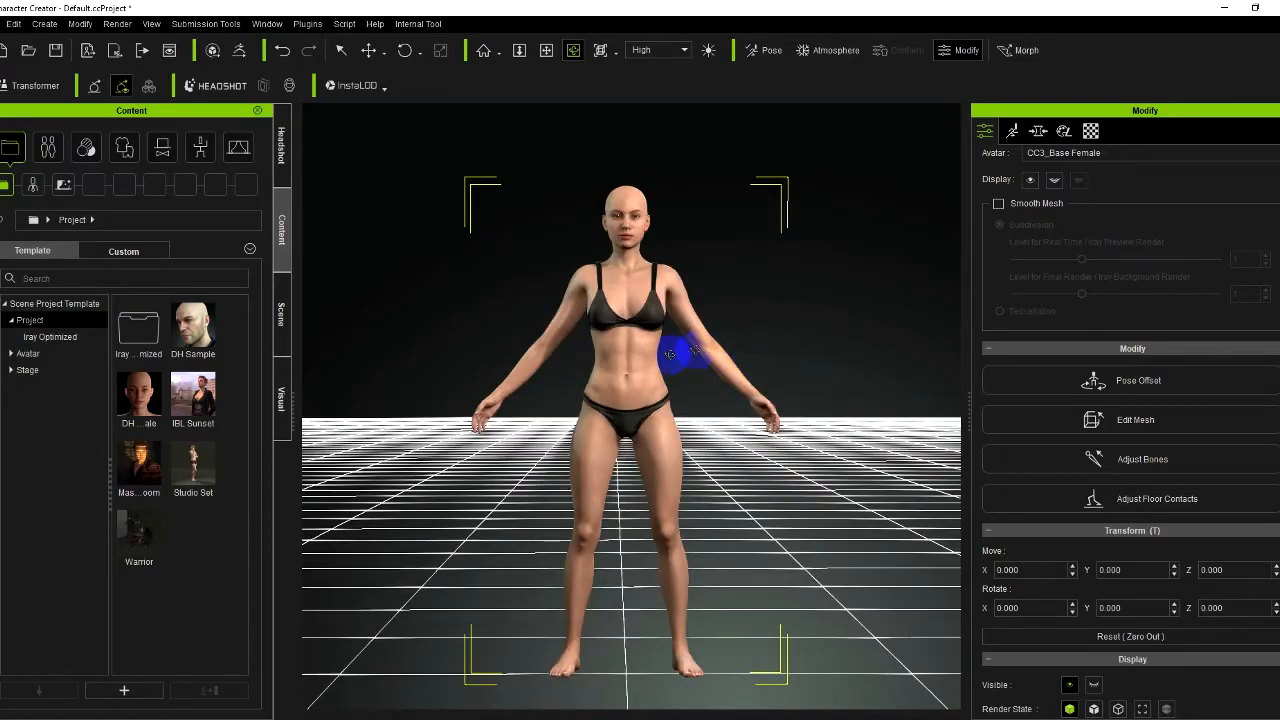
drag(727, 358, 565, 372)
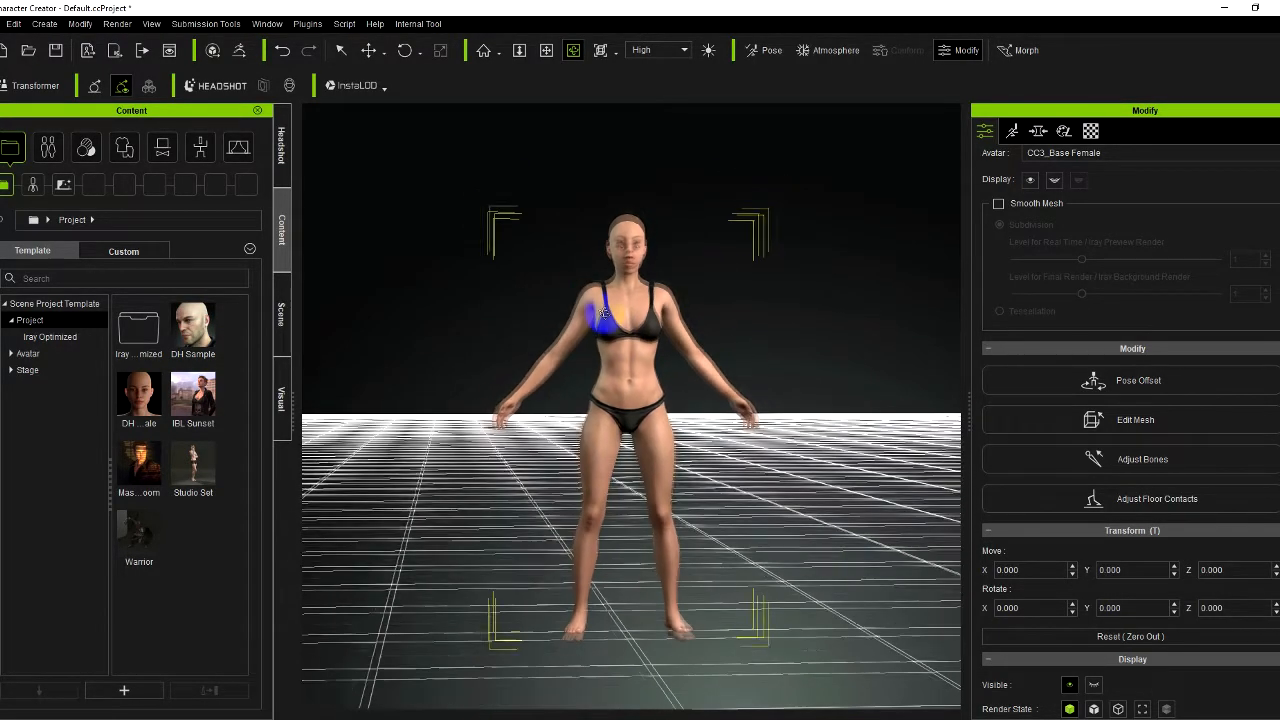
drag(601, 487, 622, 381)
Zoom the camera in on the avatar with the zoom camera tool
click(546, 50)
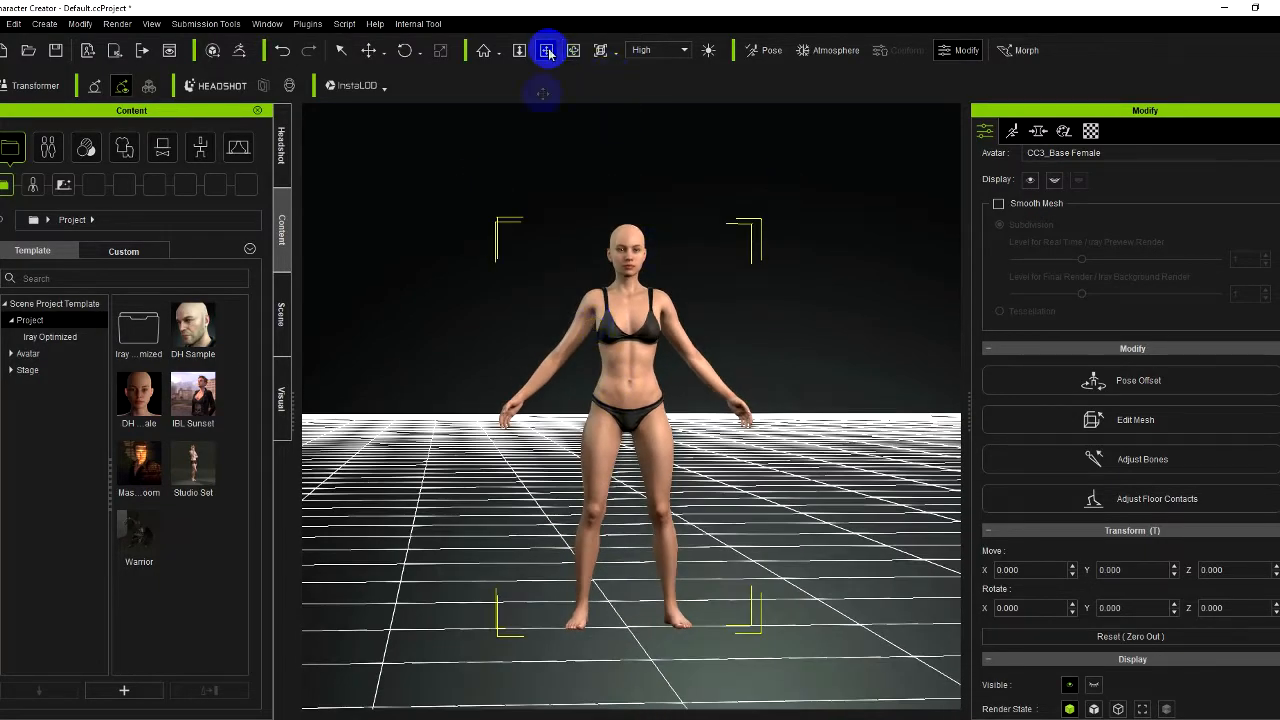
click(519, 50)
drag(614, 343, 637, 252)
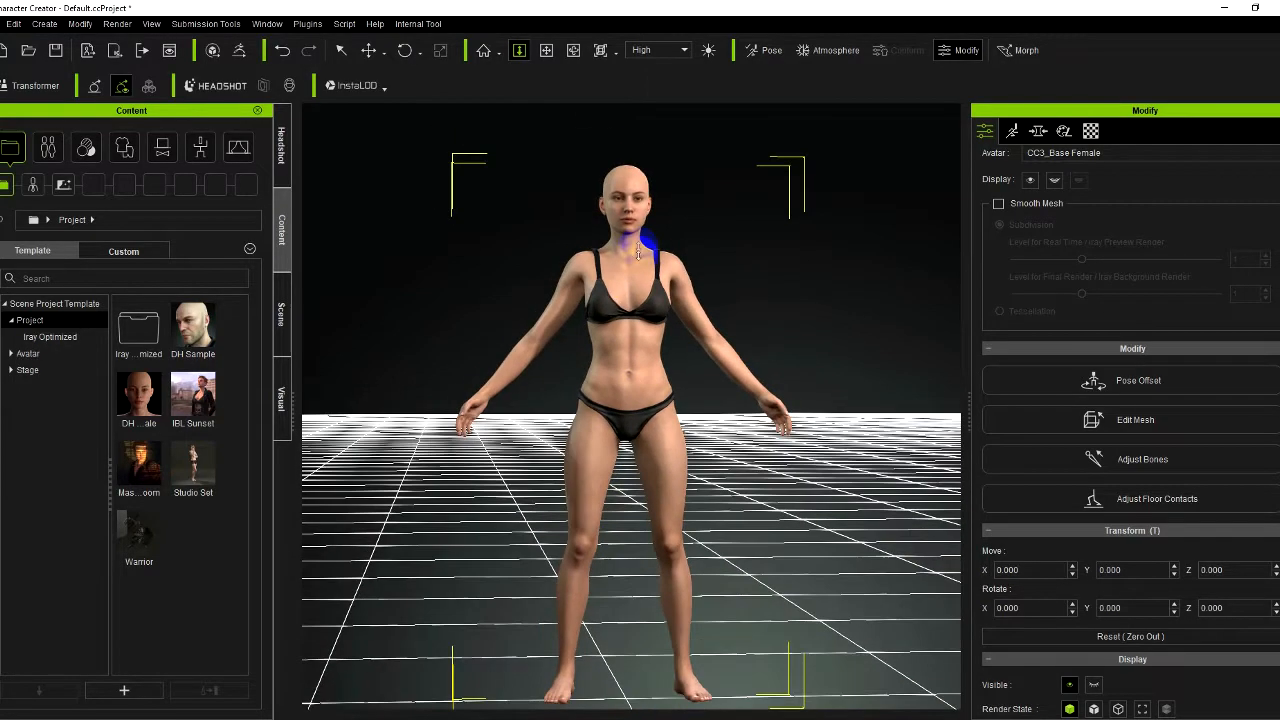
Pan the camera with the camera pan tool, shifting the avatar around the viewport
click(546, 50)
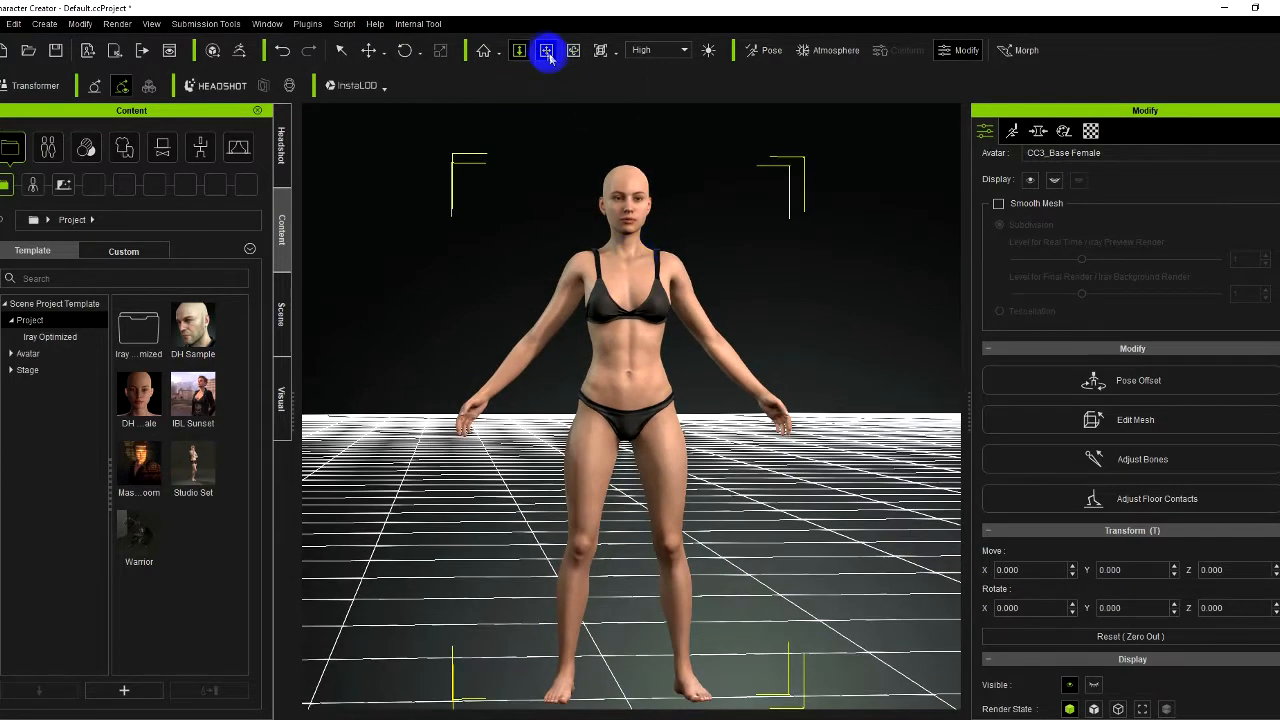
drag(594, 418, 585, 354)
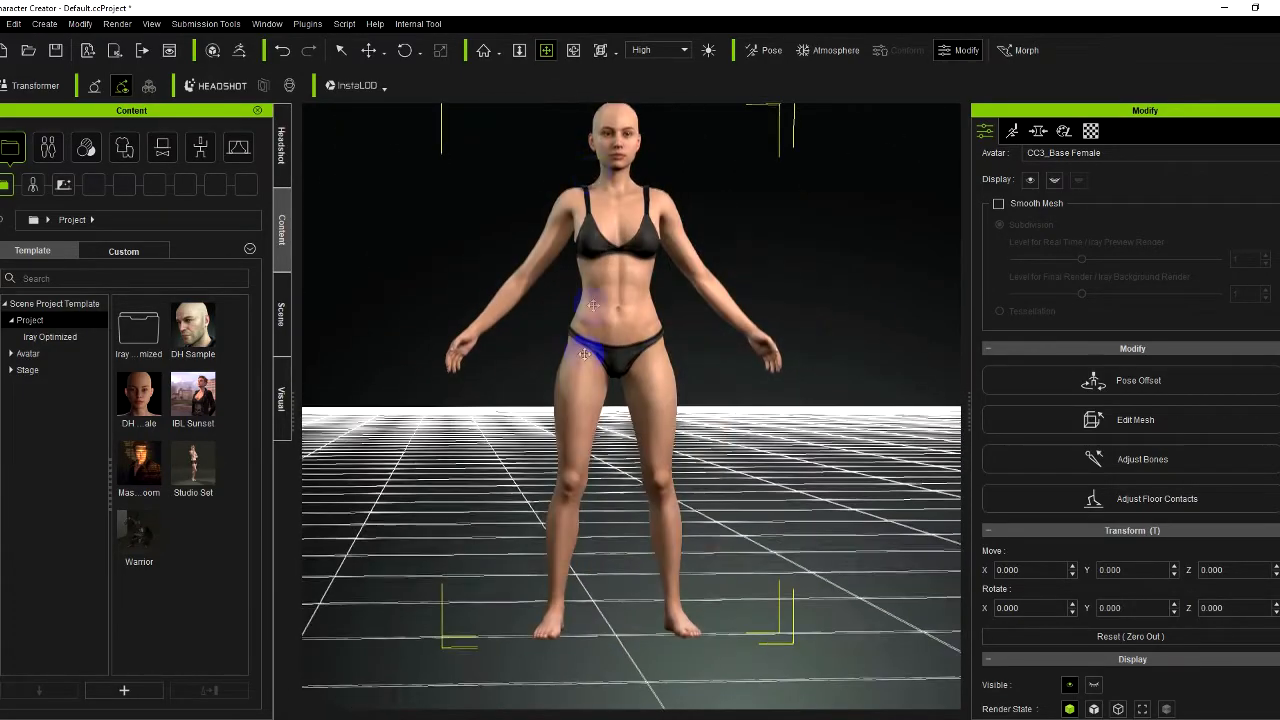
click(547, 50)
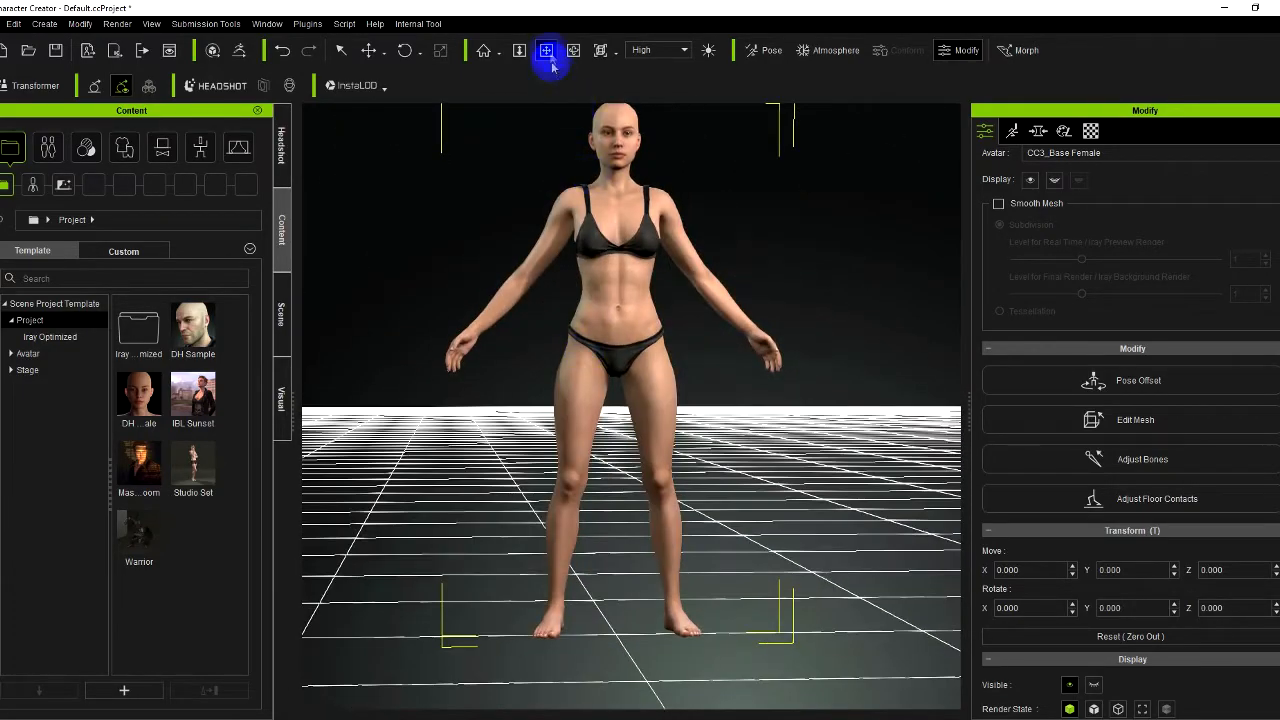
drag(614, 271, 801, 375)
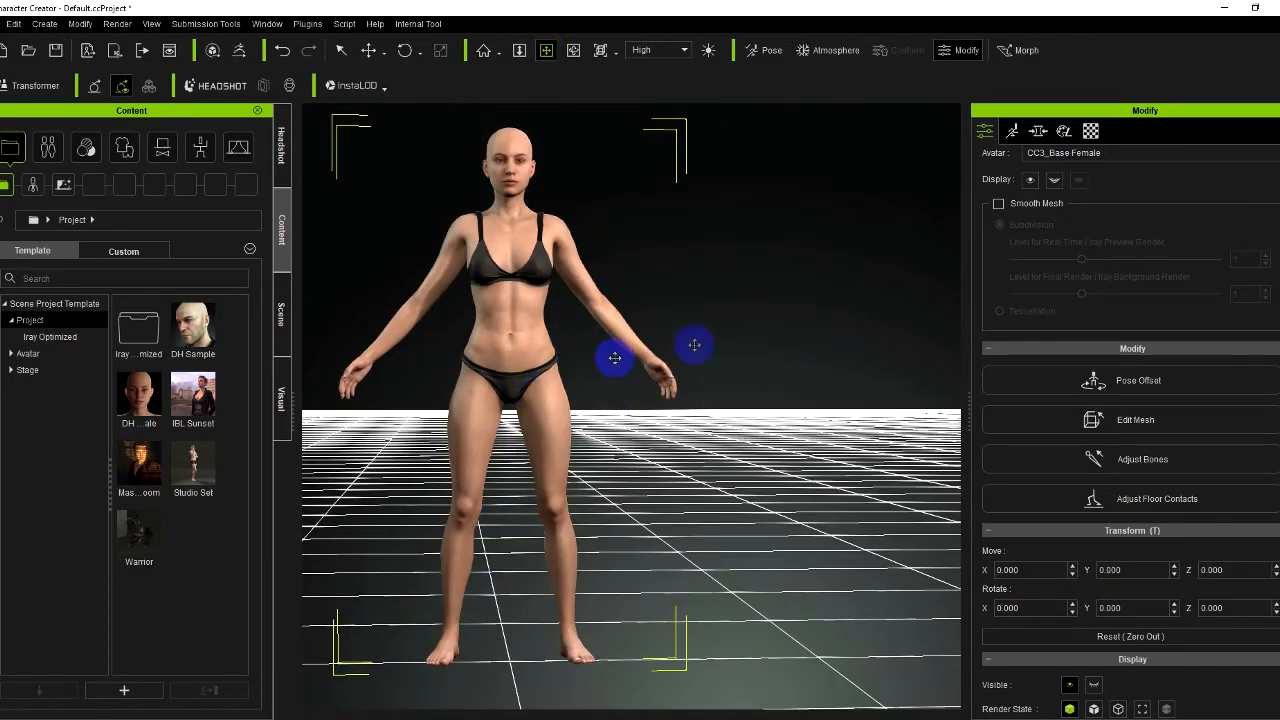
drag(551, 360, 511, 321)
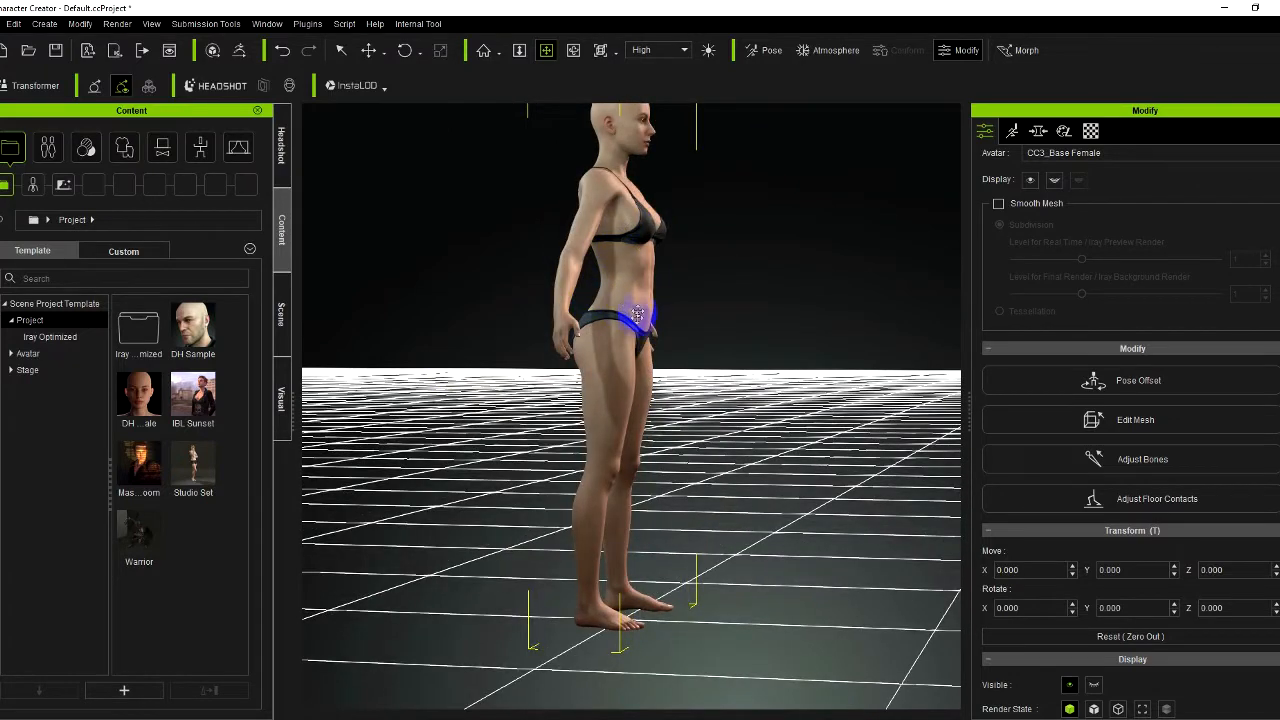
View the avatar from the Front, Top and Face camera presets
click(575, 54)
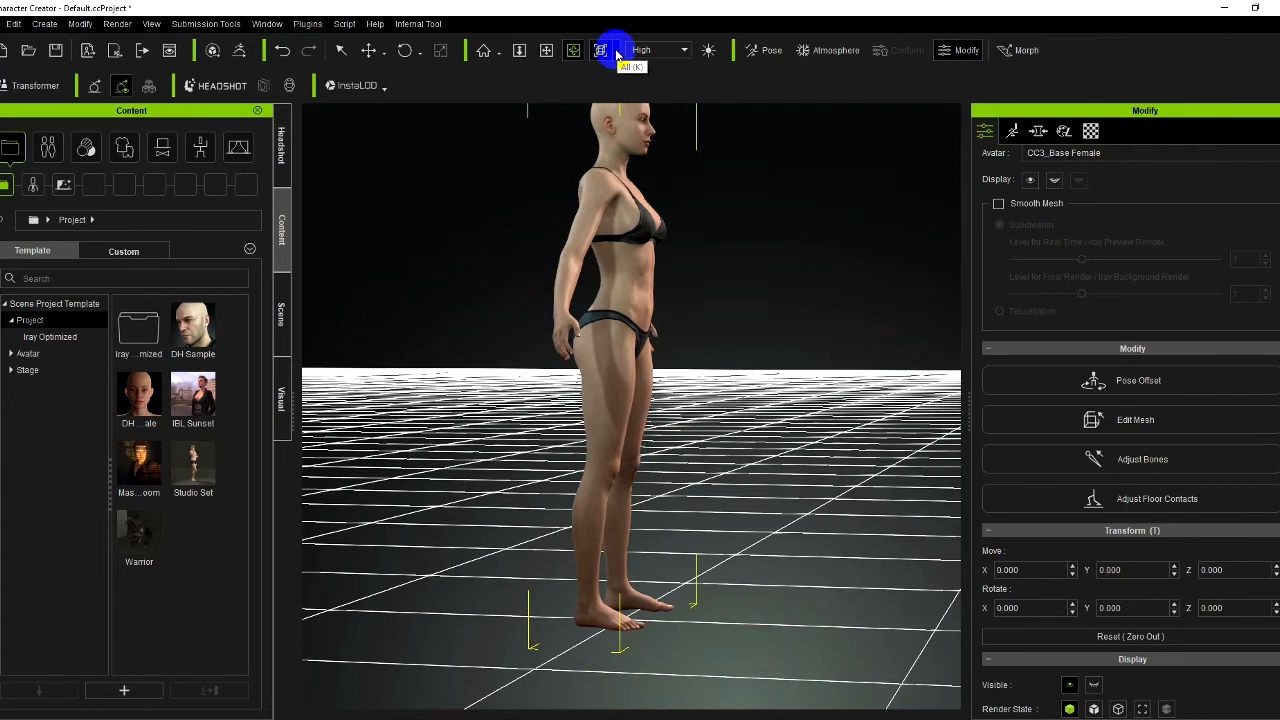
click(615, 52)
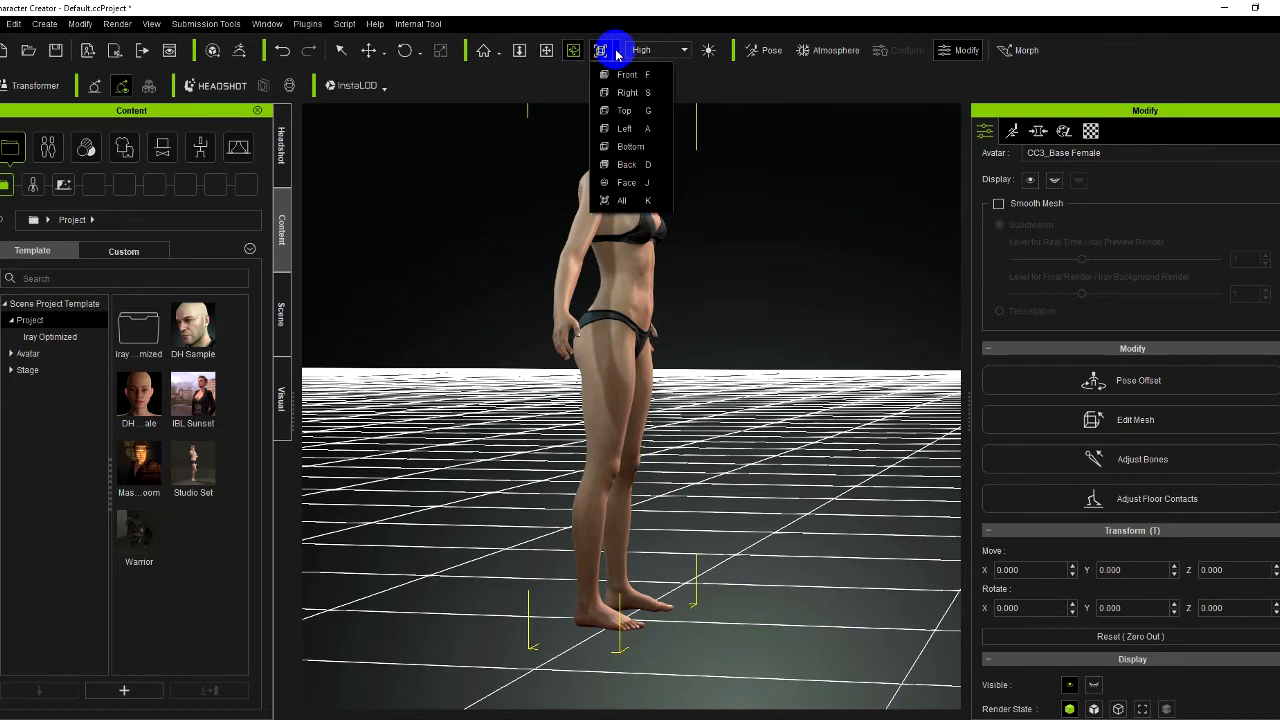
click(636, 79)
click(615, 52)
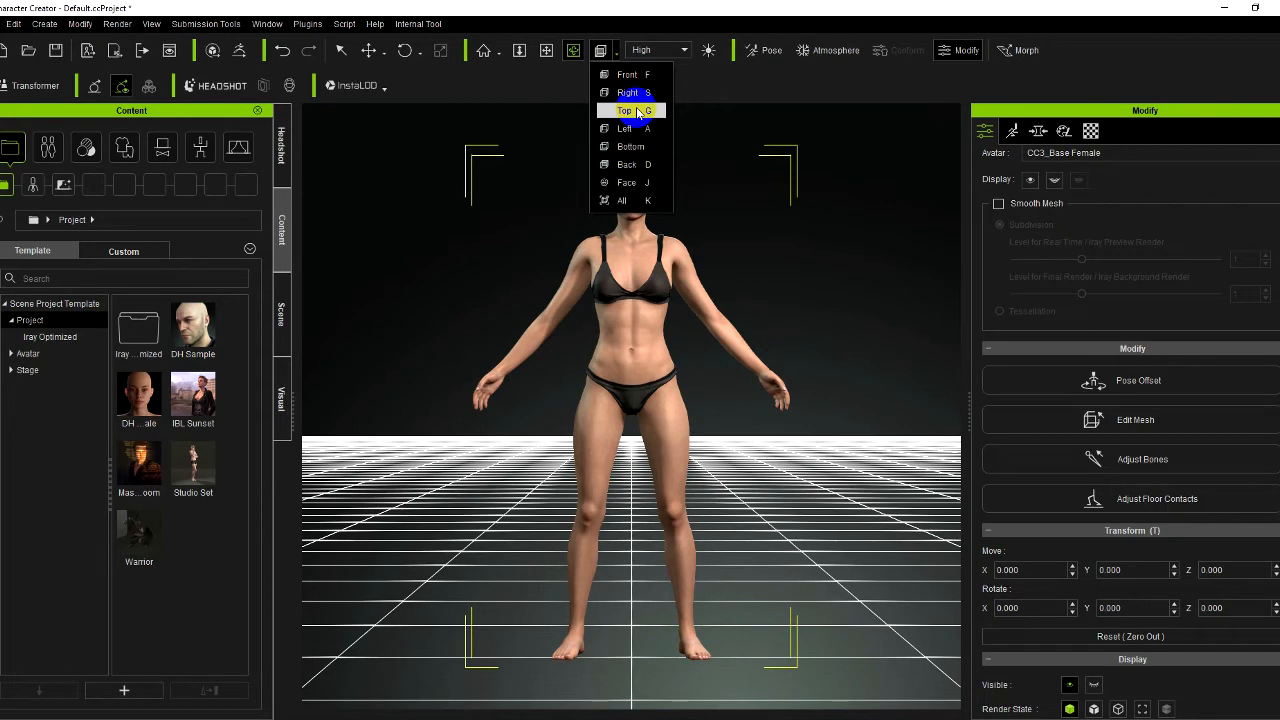
click(613, 60)
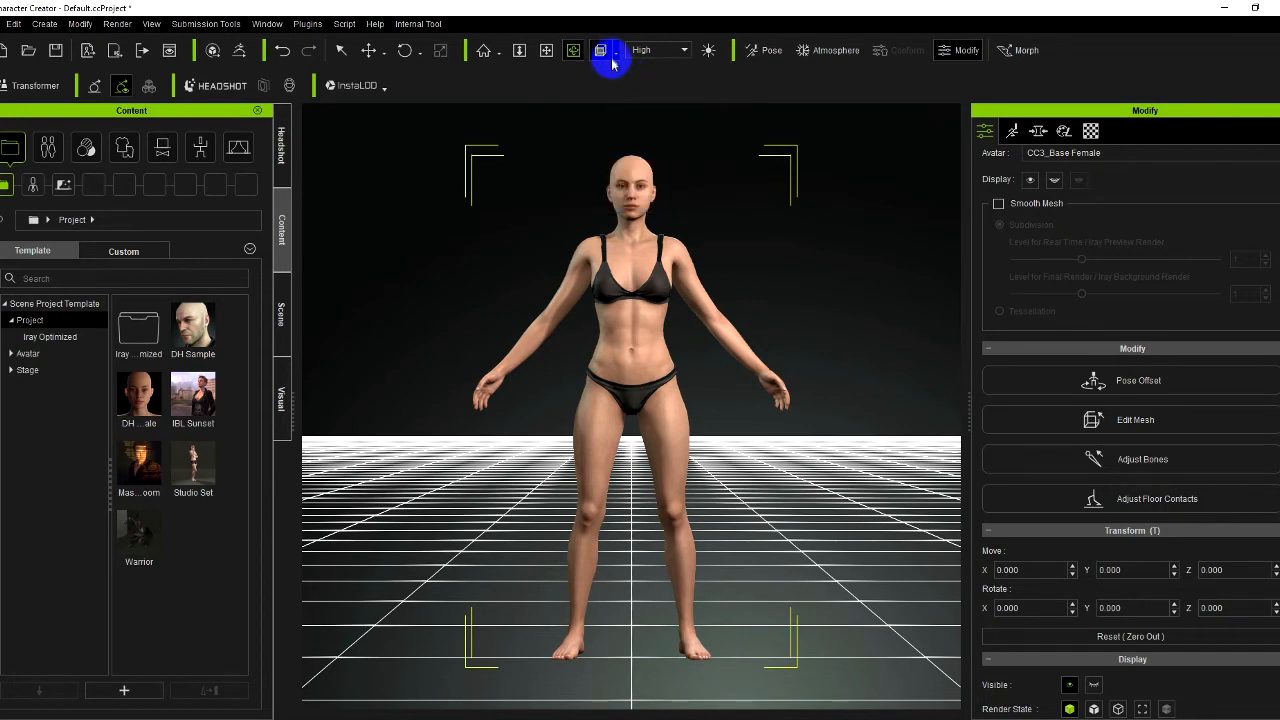
click(611, 50)
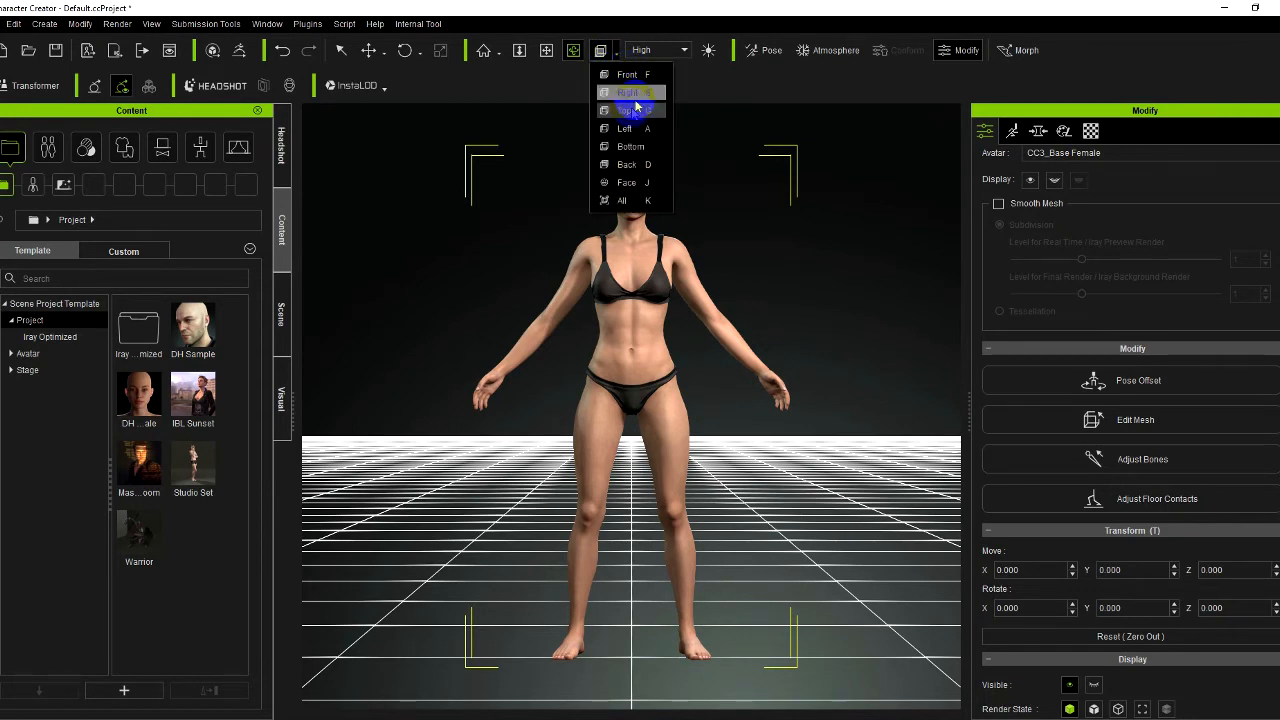
click(626, 100)
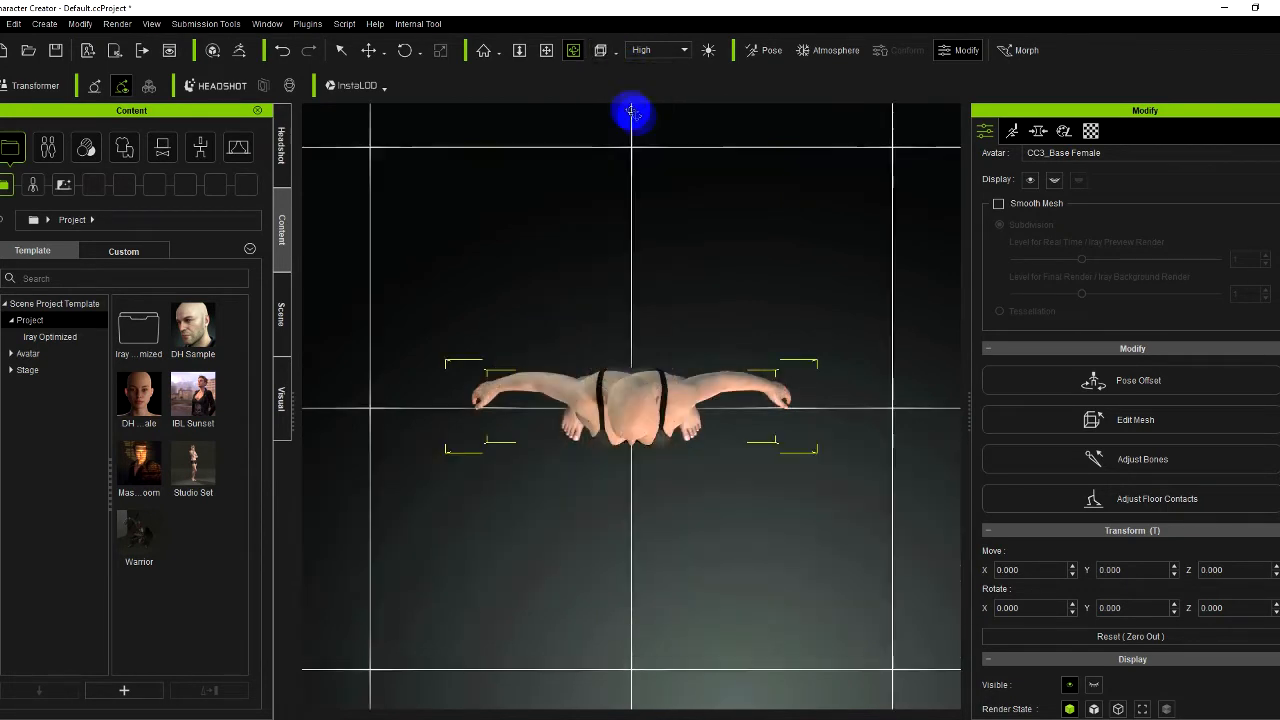
click(610, 51)
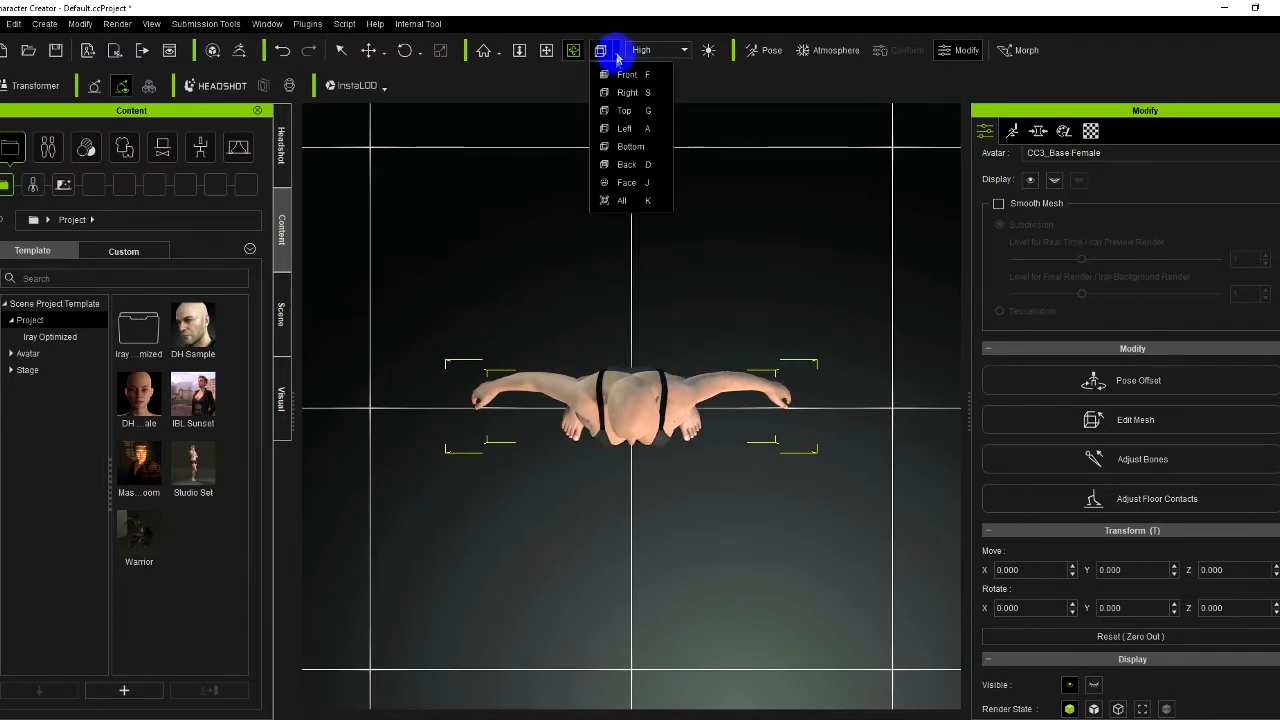
click(636, 182)
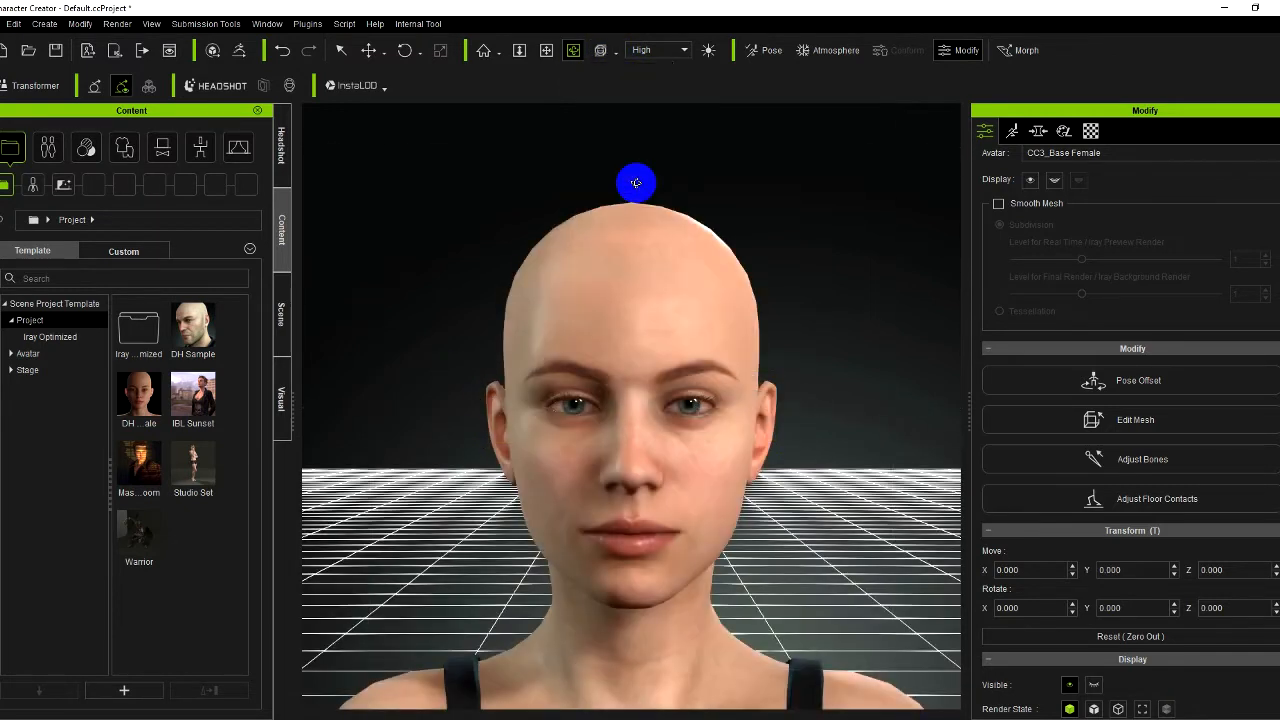
click(616, 55)
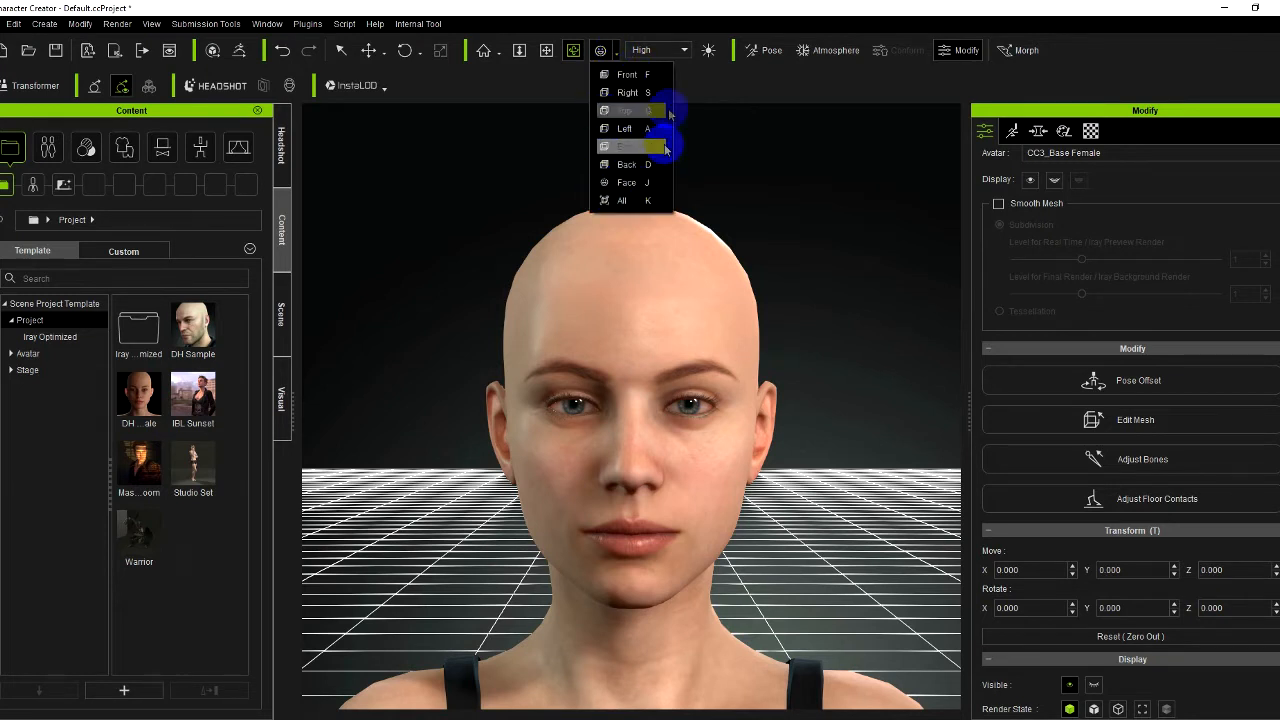
click(682, 200)
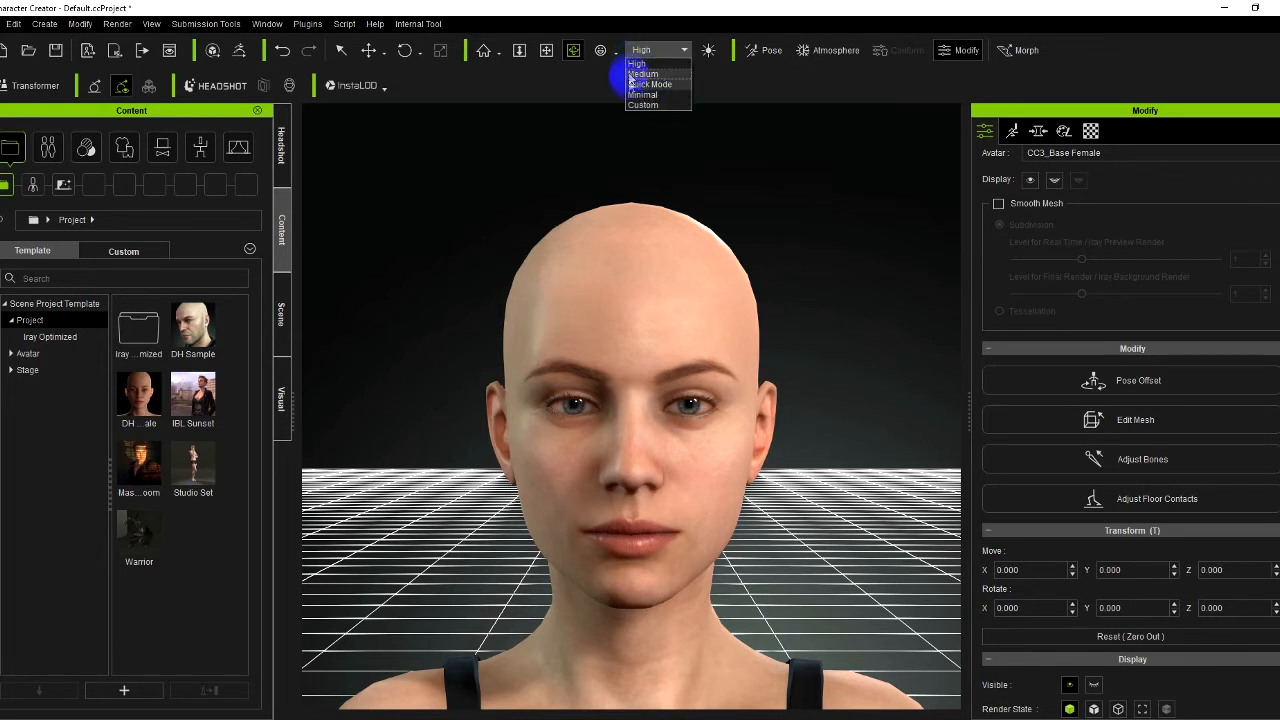
Keep the display quality at High and toggle the auxiliary light on and off
click(775, 344)
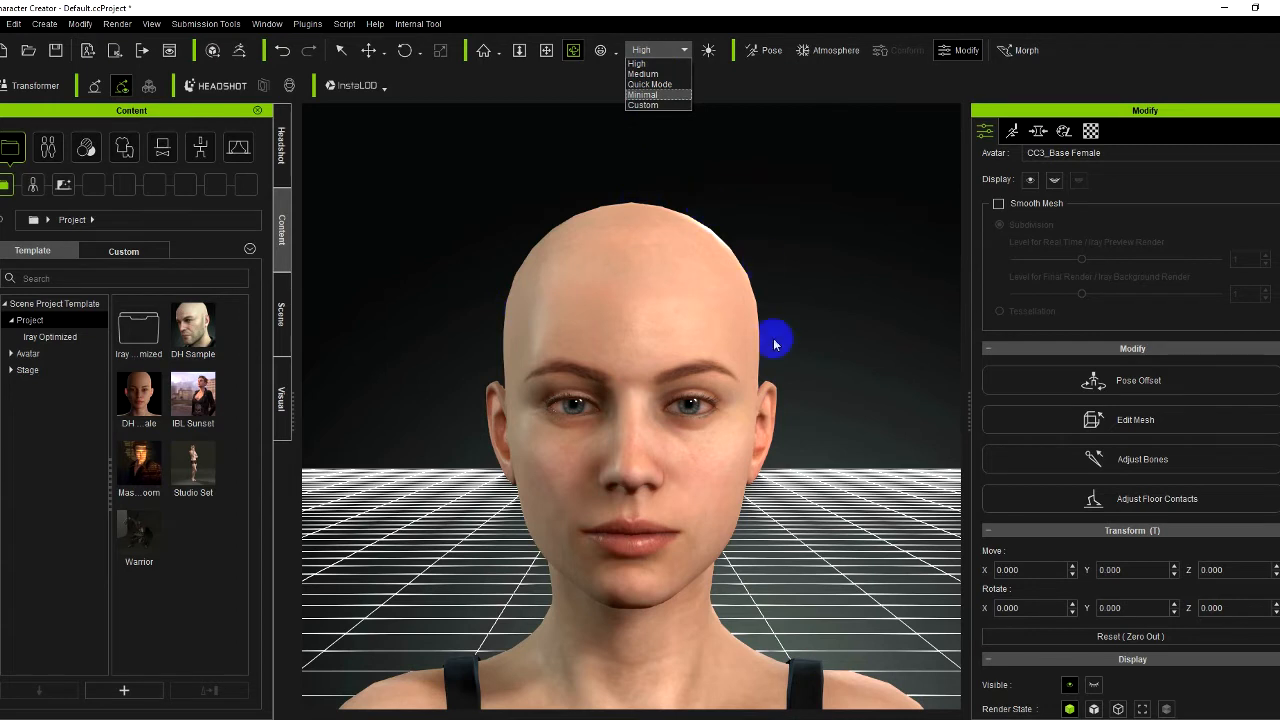
click(656, 62)
click(709, 52)
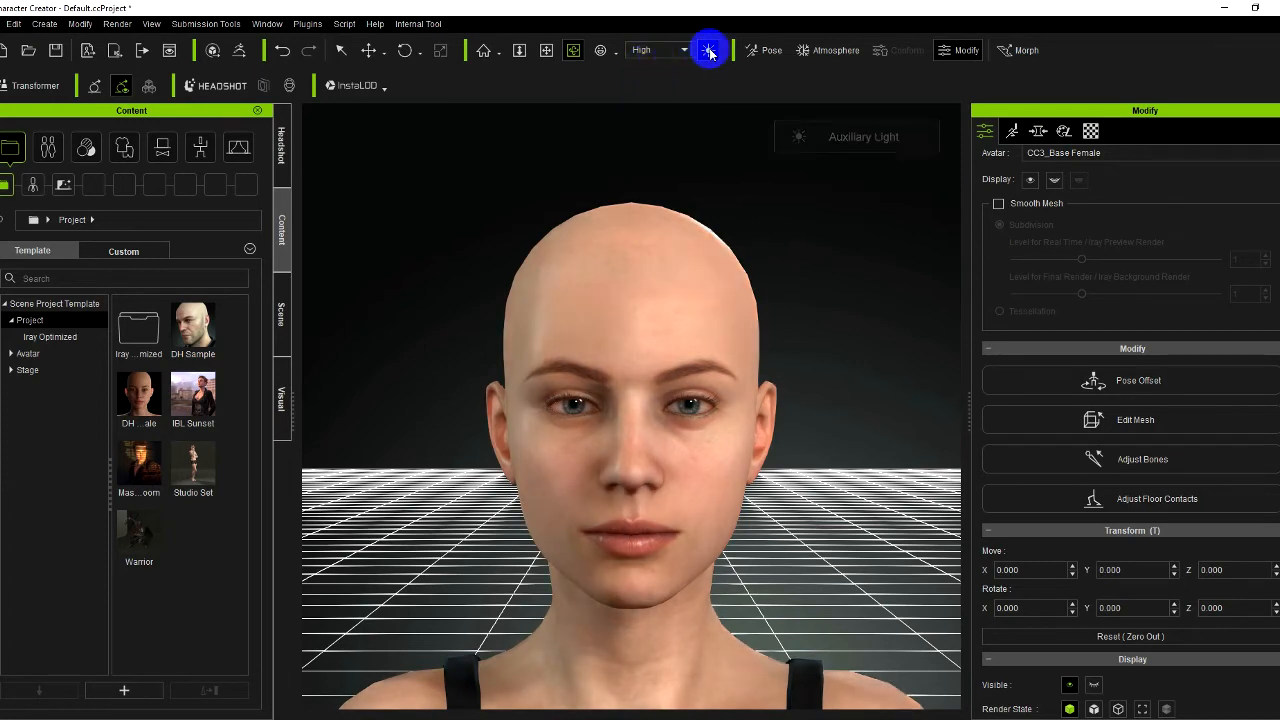
click(711, 53)
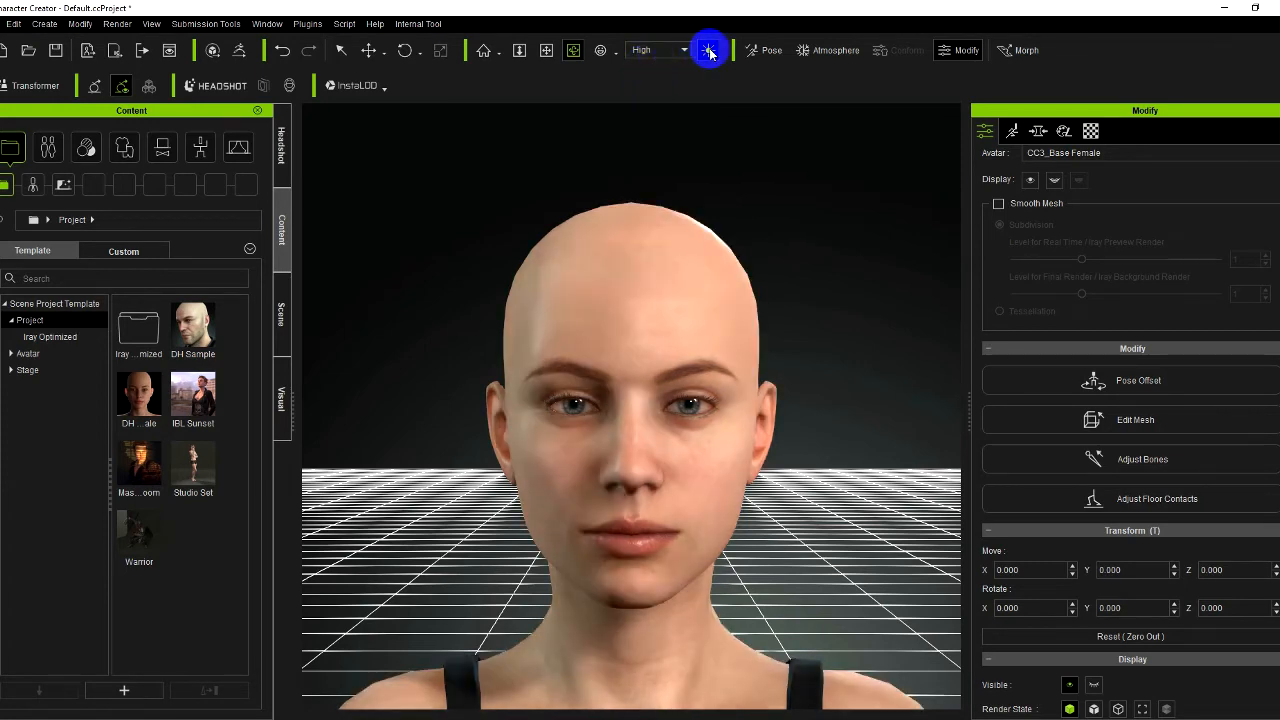
click(709, 50)
click(709, 50)
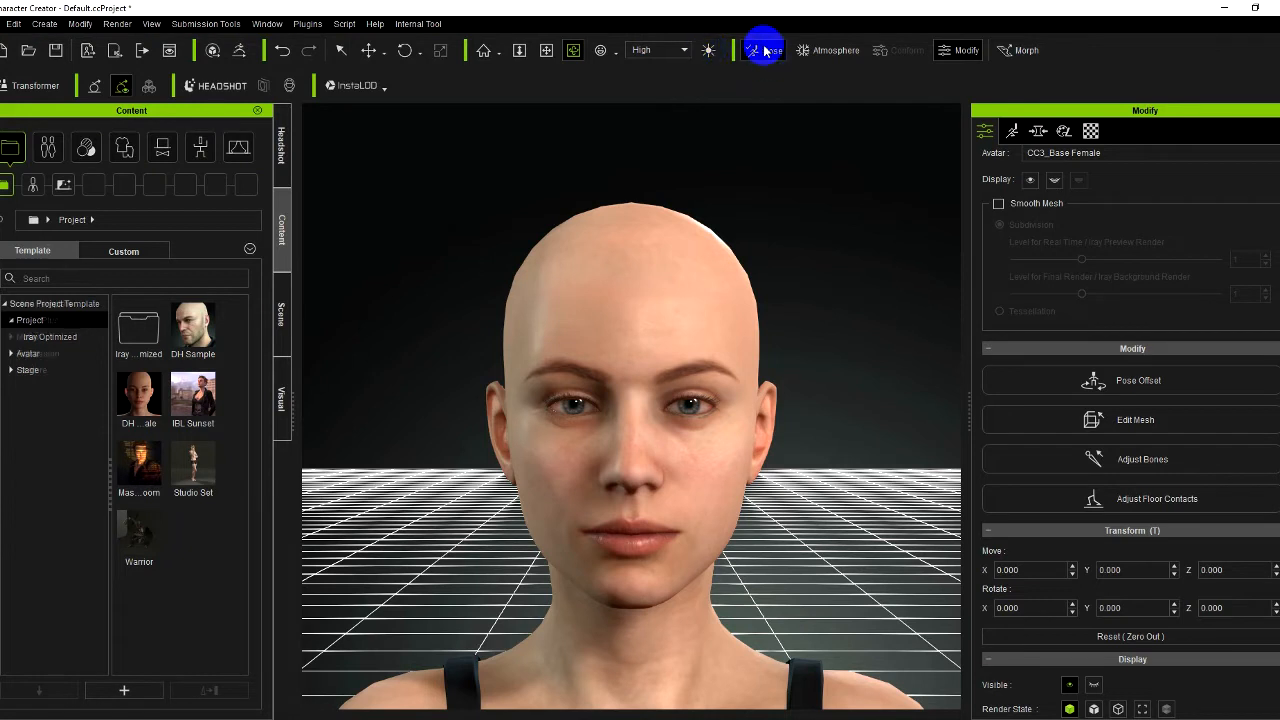
Show the Motion pose templates and the Atmosphere templates in the content library
click(765, 50)
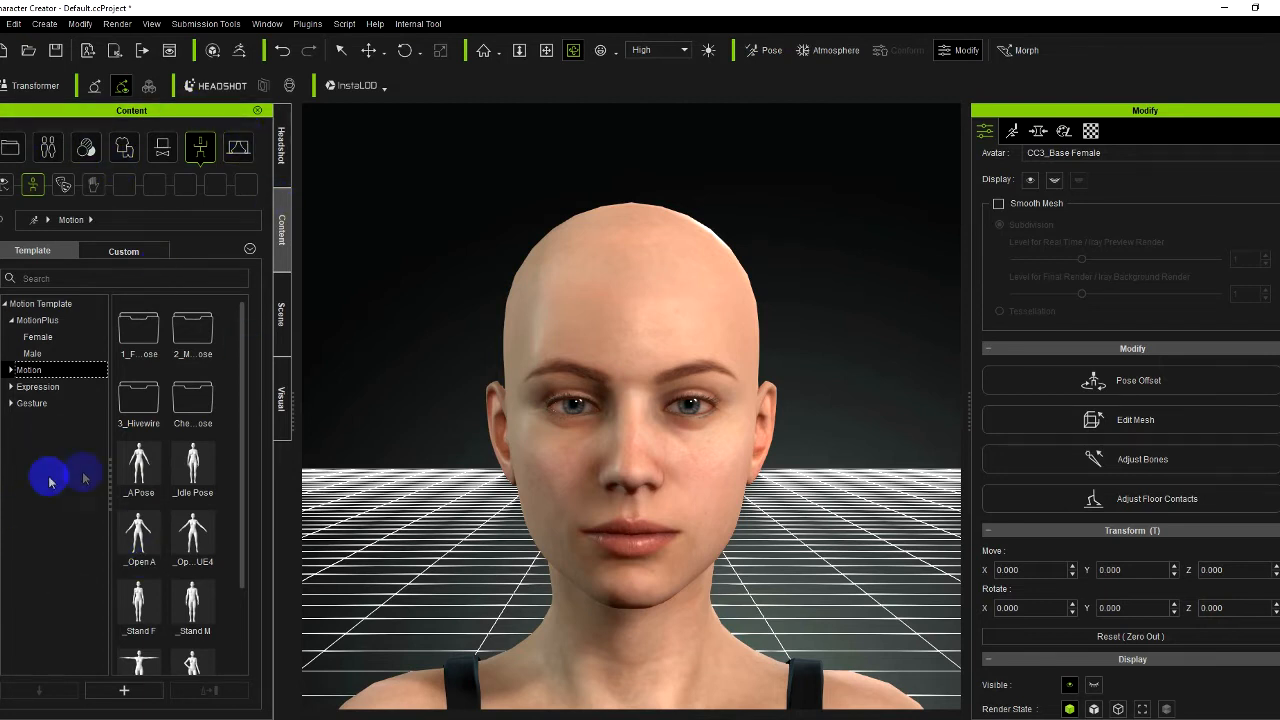
click(766, 48)
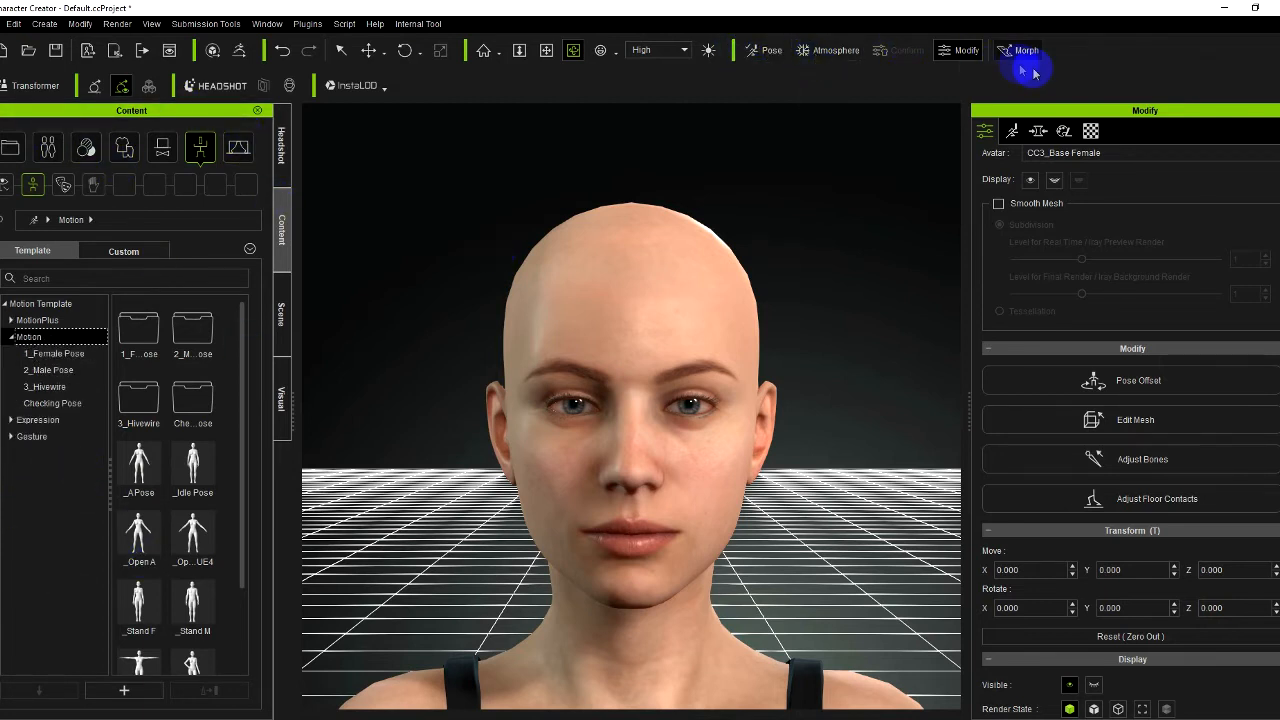
click(836, 51)
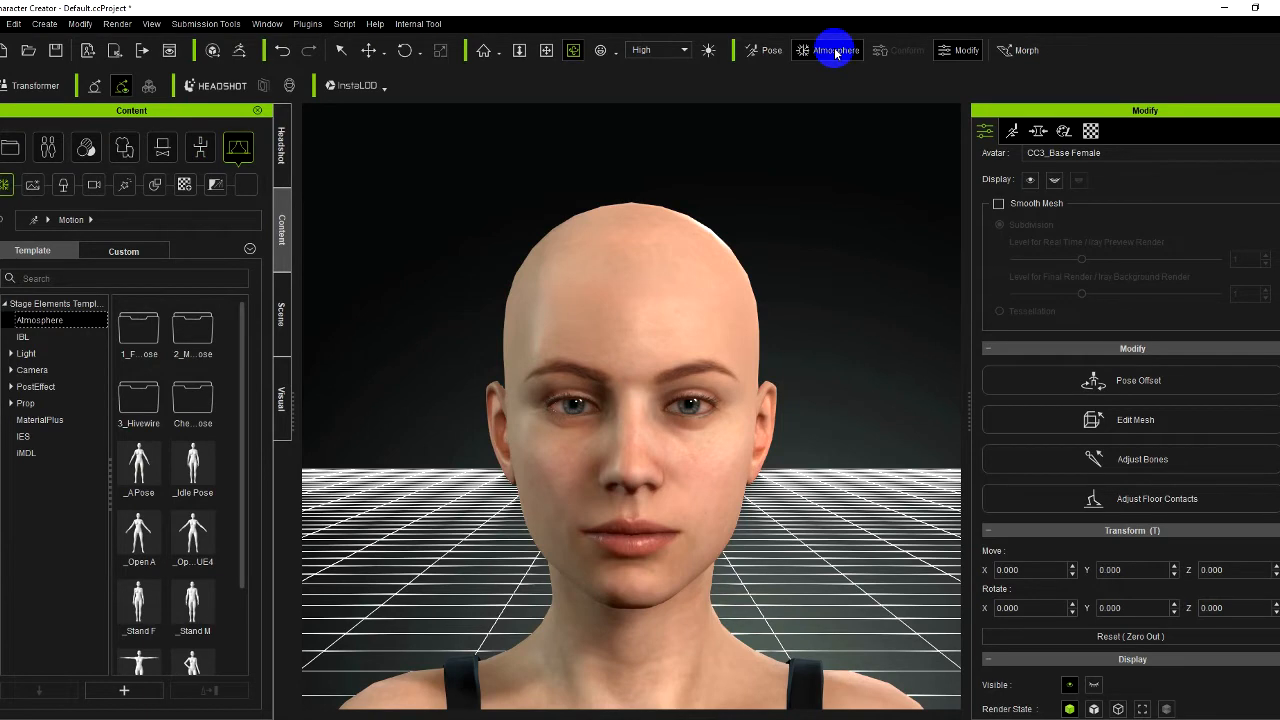
Pan and zoom the camera out from the face until the avatar's whole body is framed
click(554, 51)
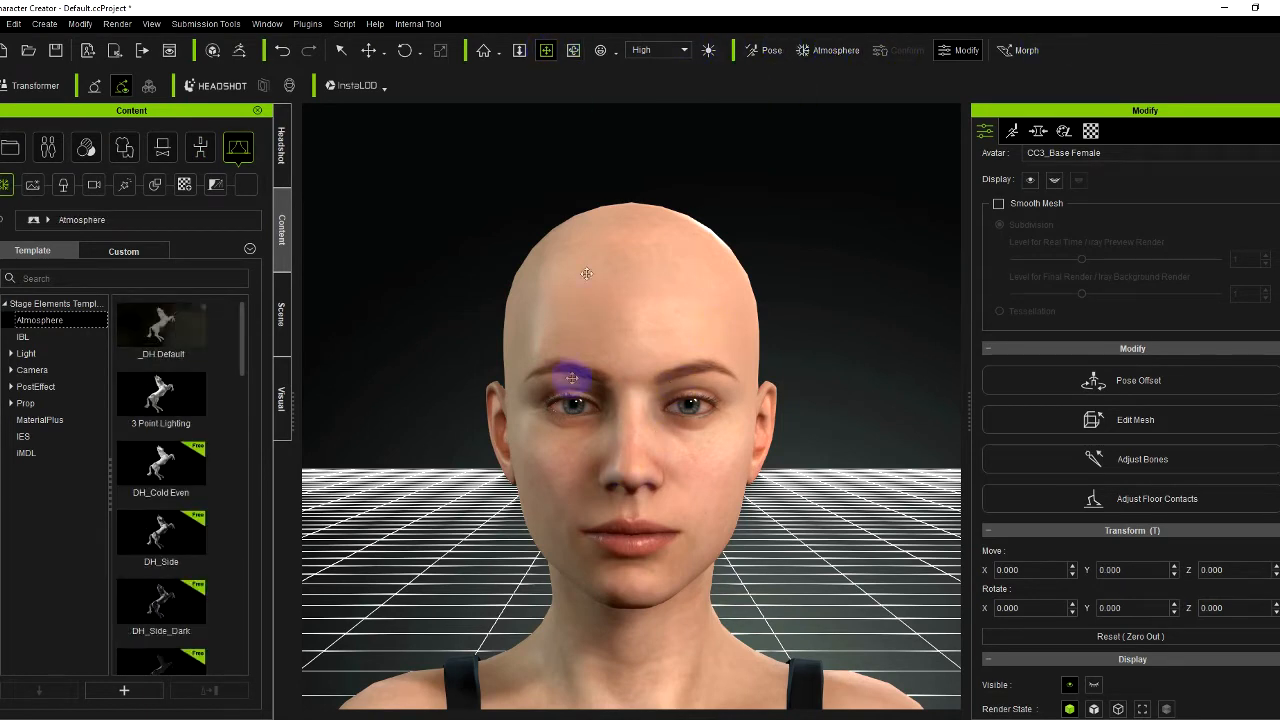
click(586, 273)
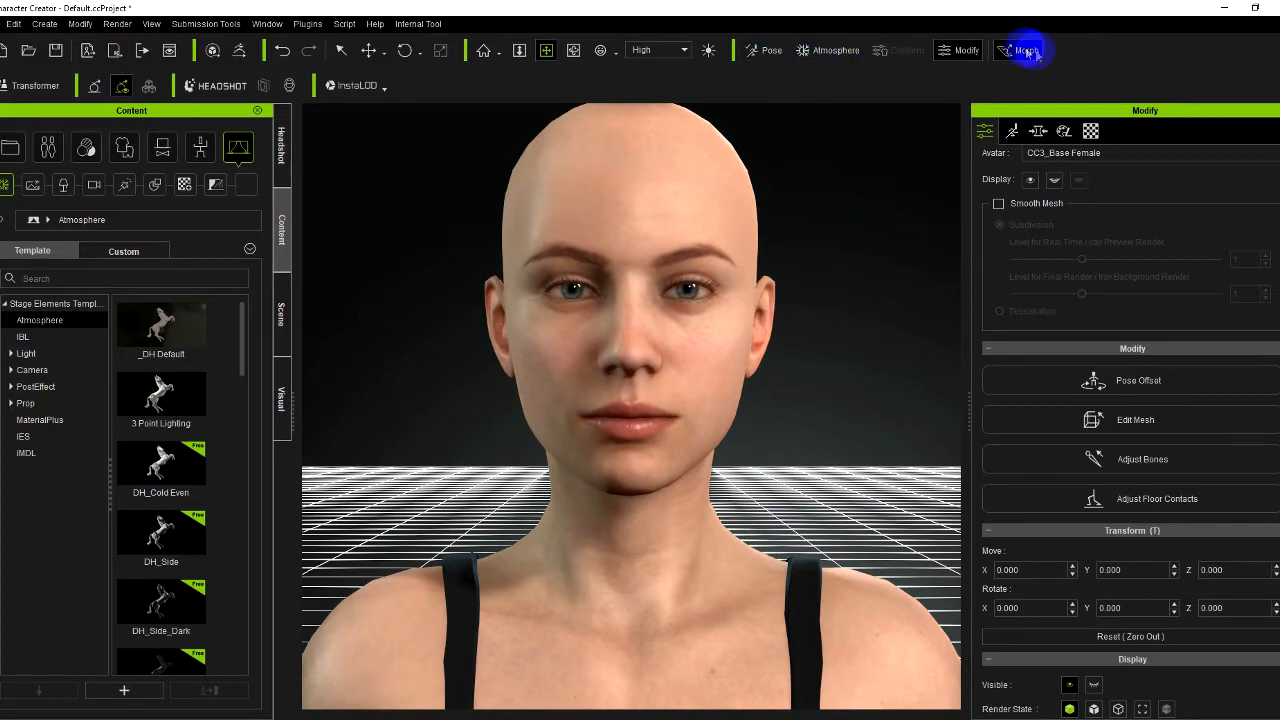
middle_drag(660, 273, 648, 301)
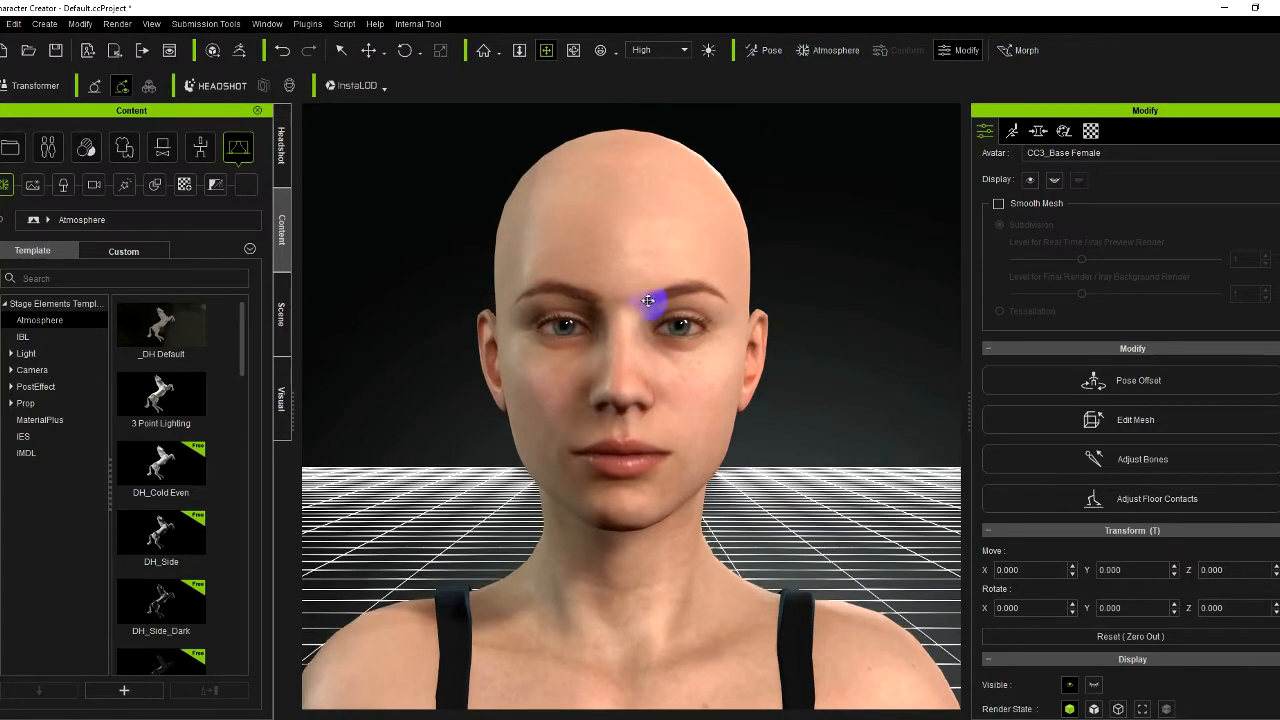
scroll(648, 301, down, 6)
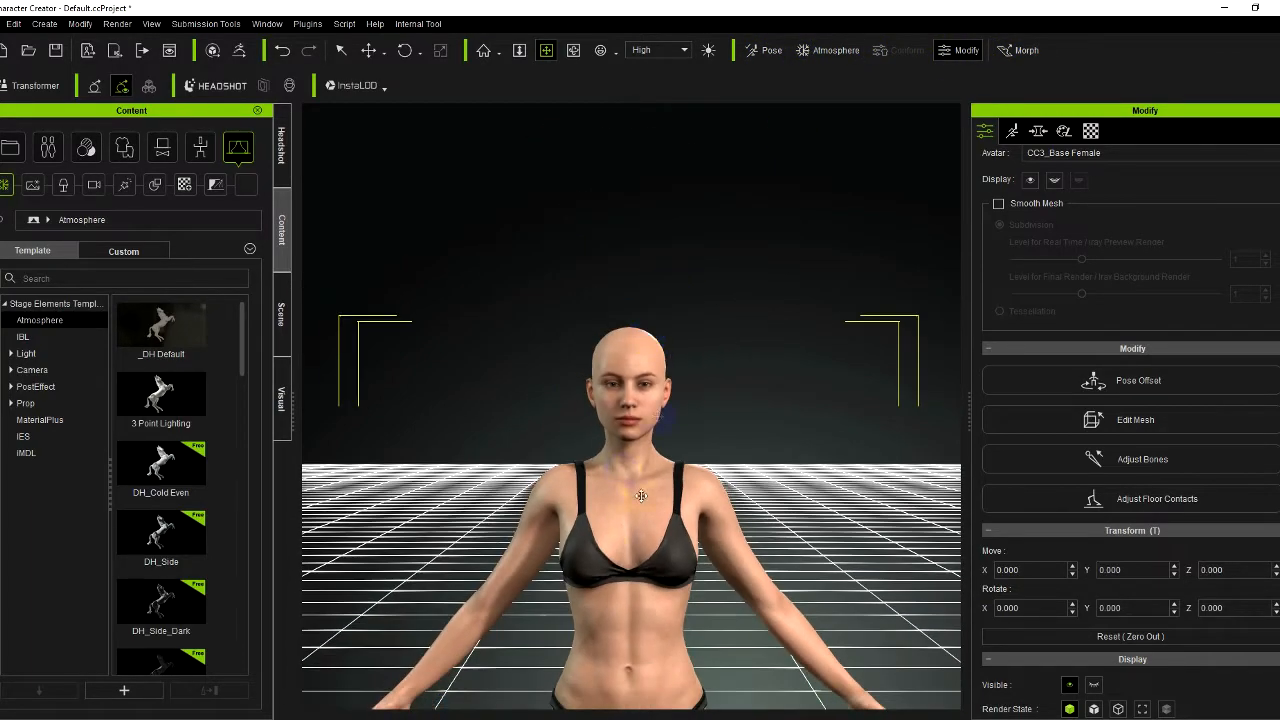
middle_drag(641, 495, 677, 237)
scroll(672, 247, down, 4)
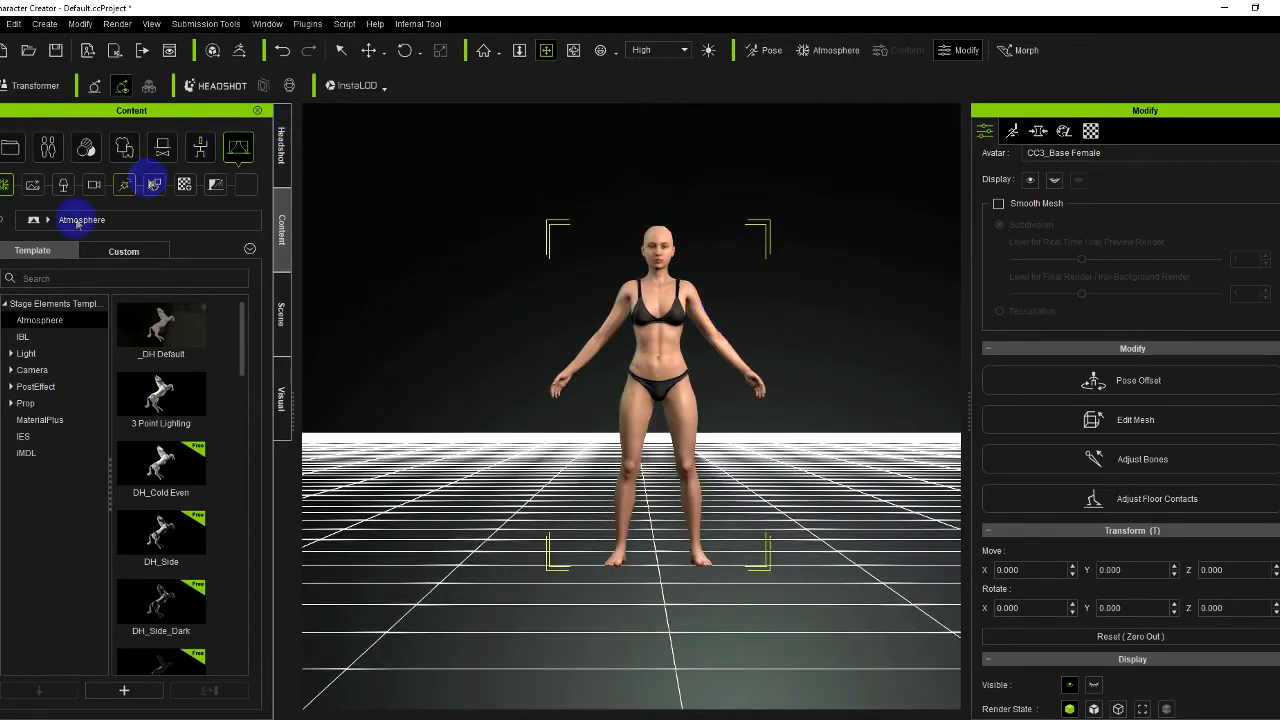
Close the docked Headshot, Content and Scene panels, leaving the Visual settings displayed
click(283, 132)
click(258, 111)
click(258, 111)
click(258, 111)
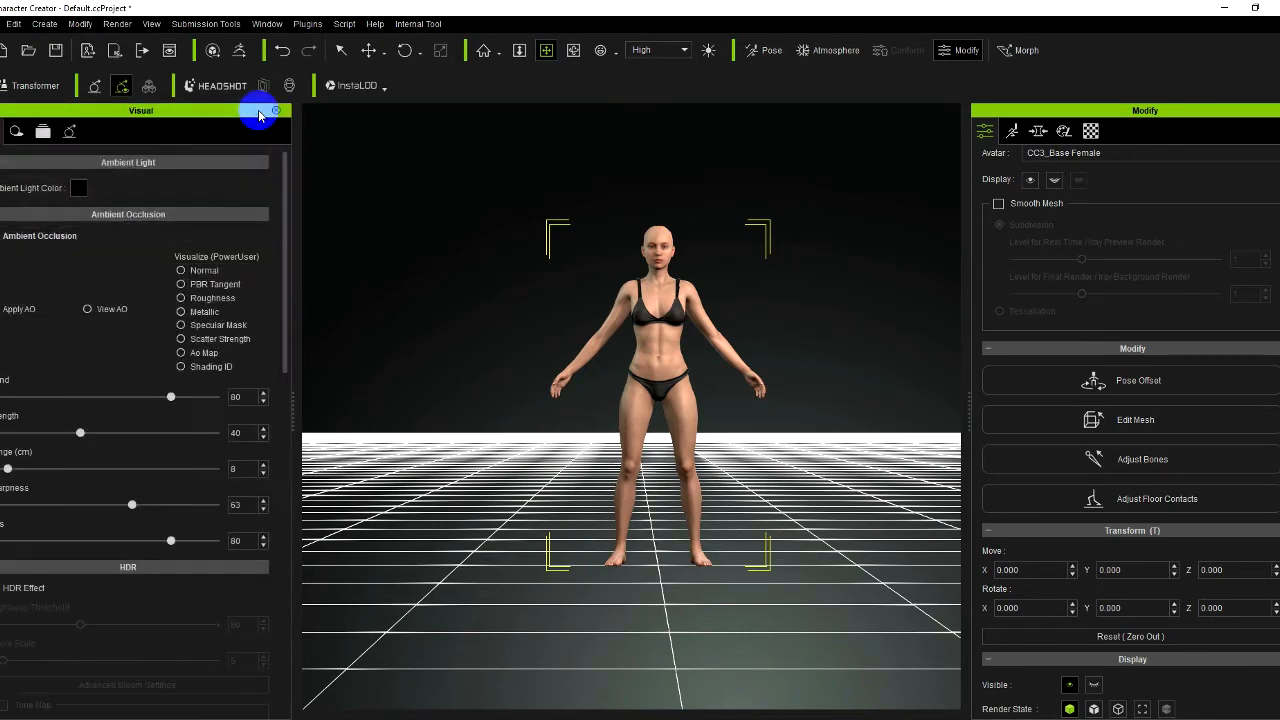
Close the remaining Visual and Modify panels so that only the viewport is displayed
click(276, 114)
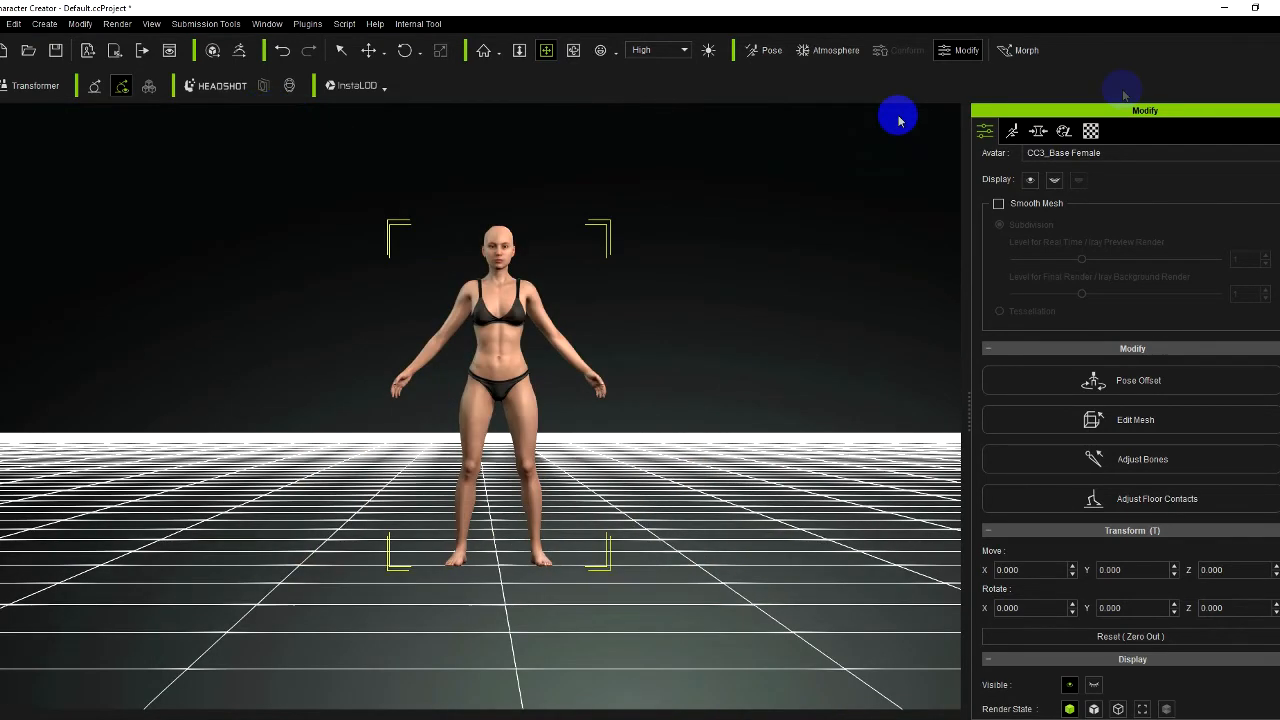
click(1272, 110)
right_drag(600, 430, 530, 440)
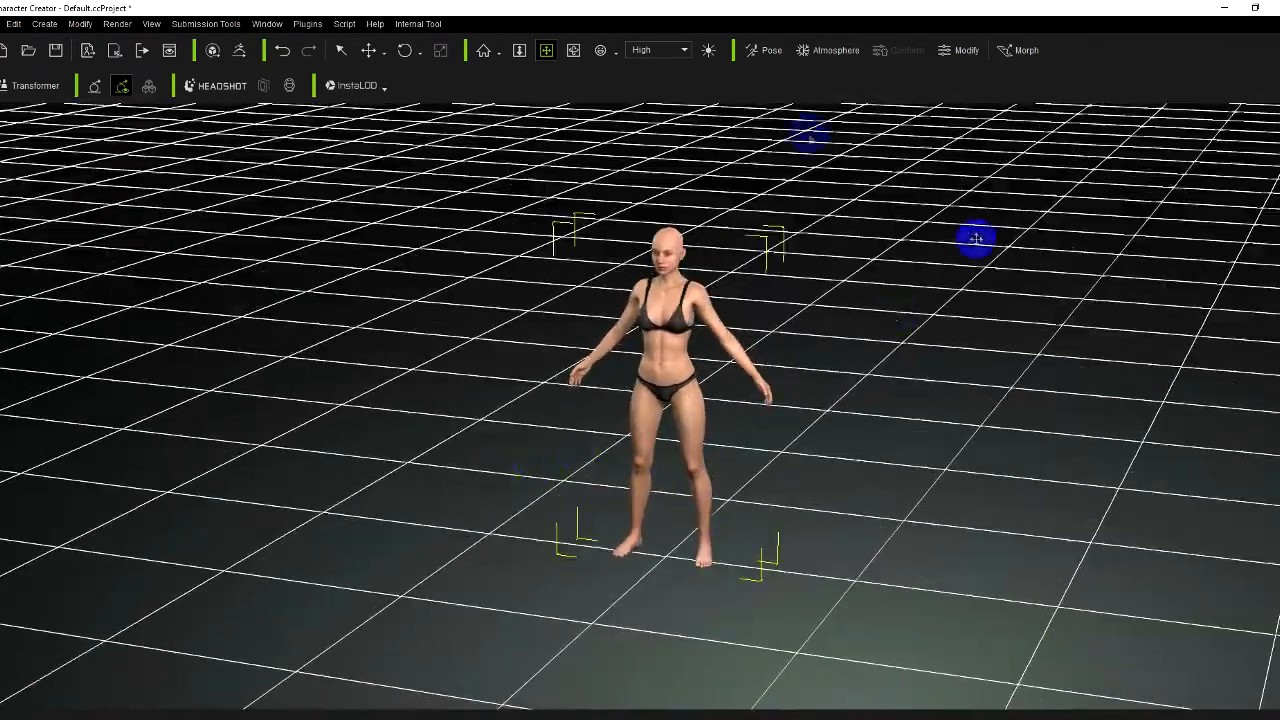
Restore the Content, Scene, Modify and Visual panels around the viewport
click(267, 24)
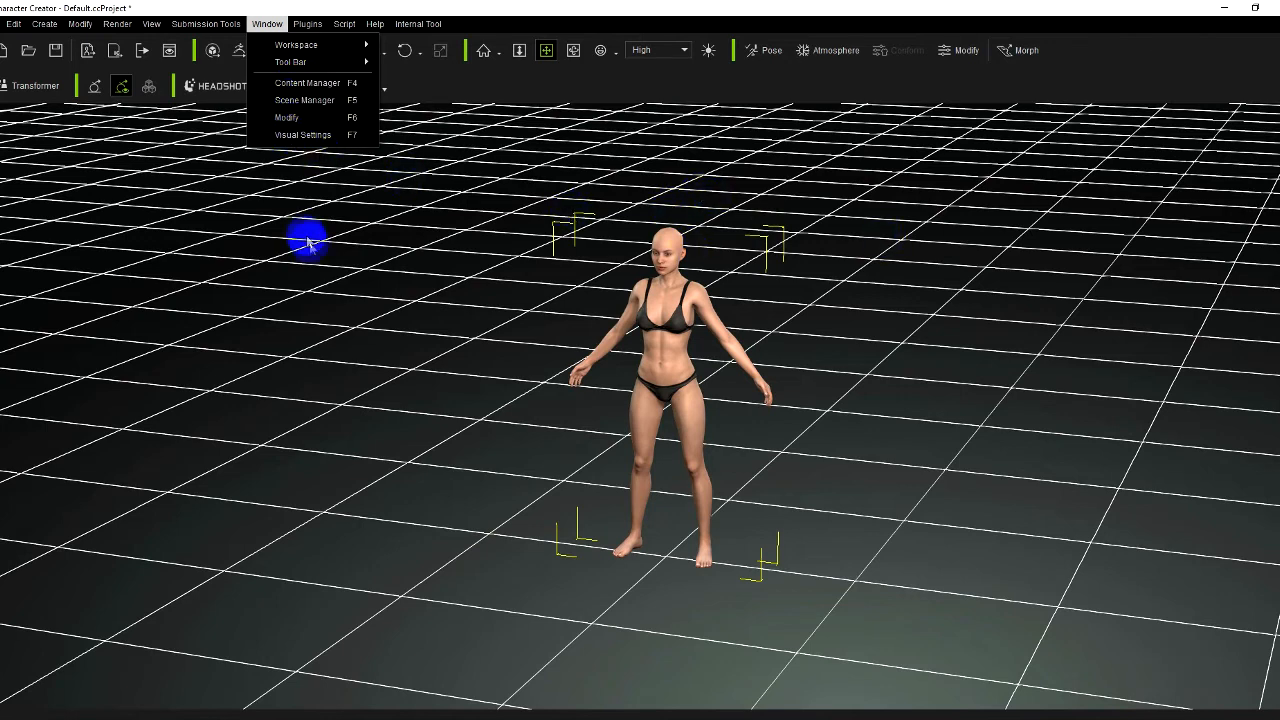
click(370, 255)
right_drag(403, 229, 441, 333)
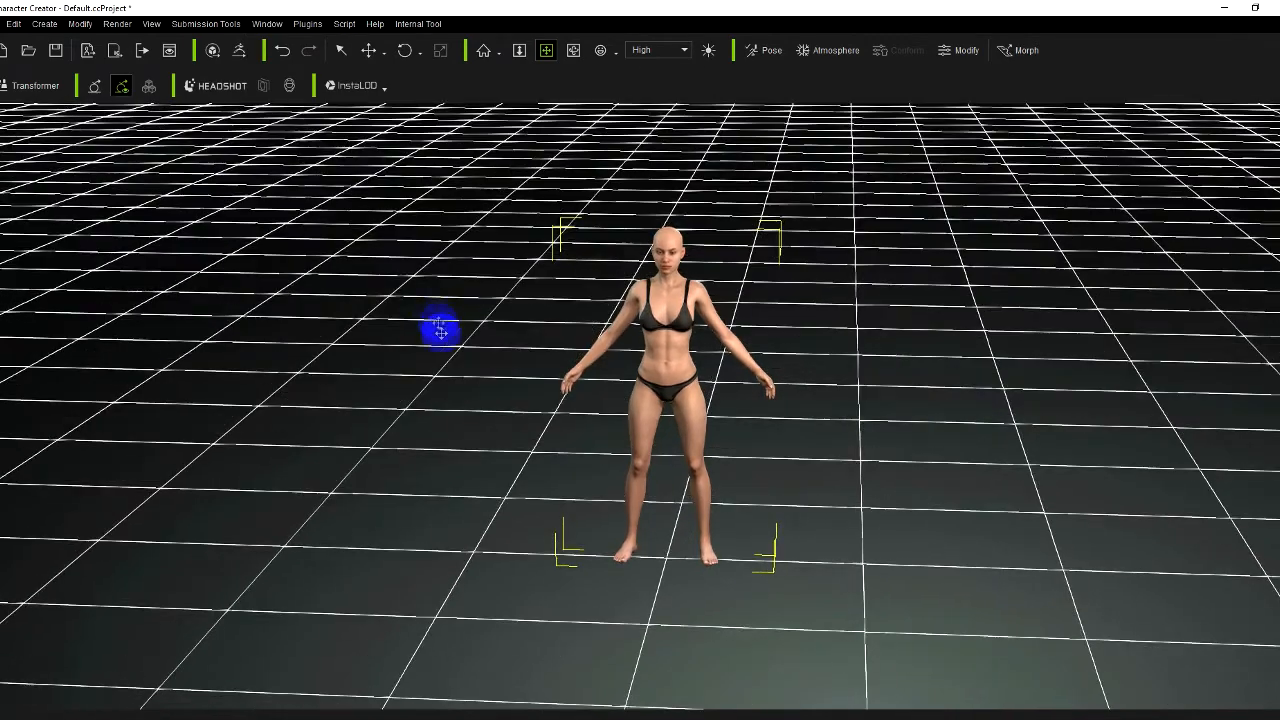
key(F8)
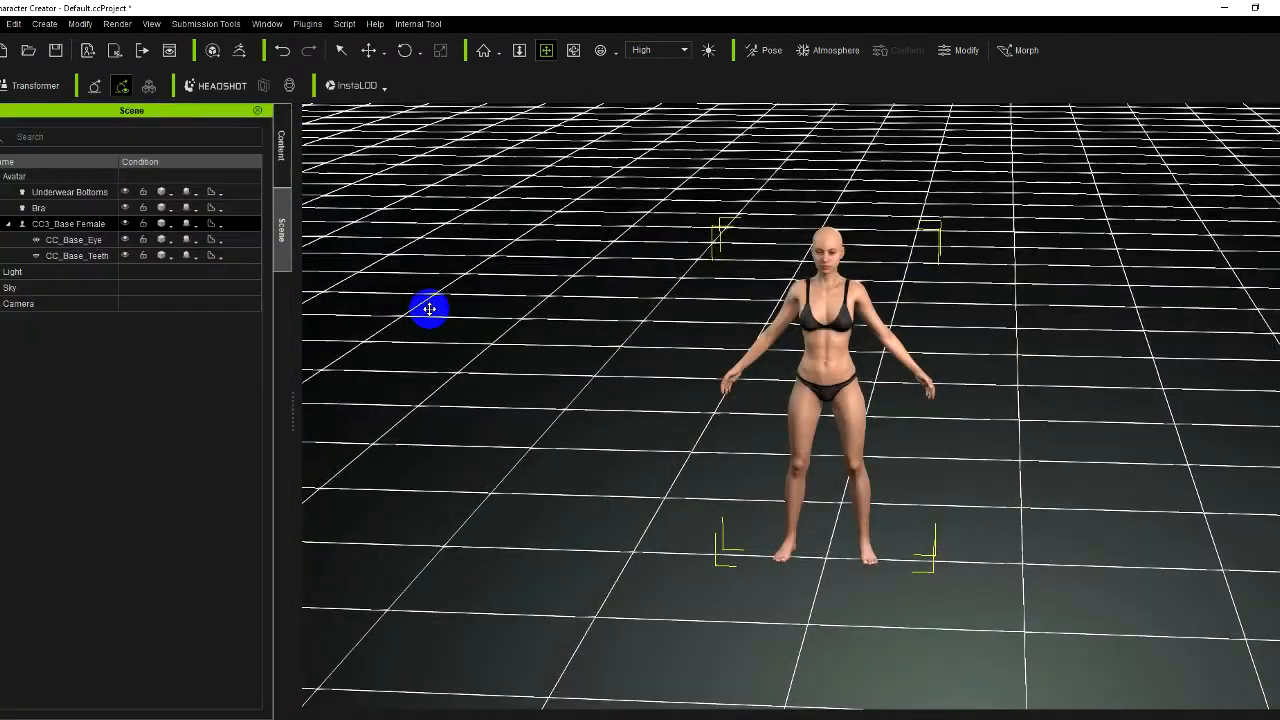
key(F6)
key(F7)
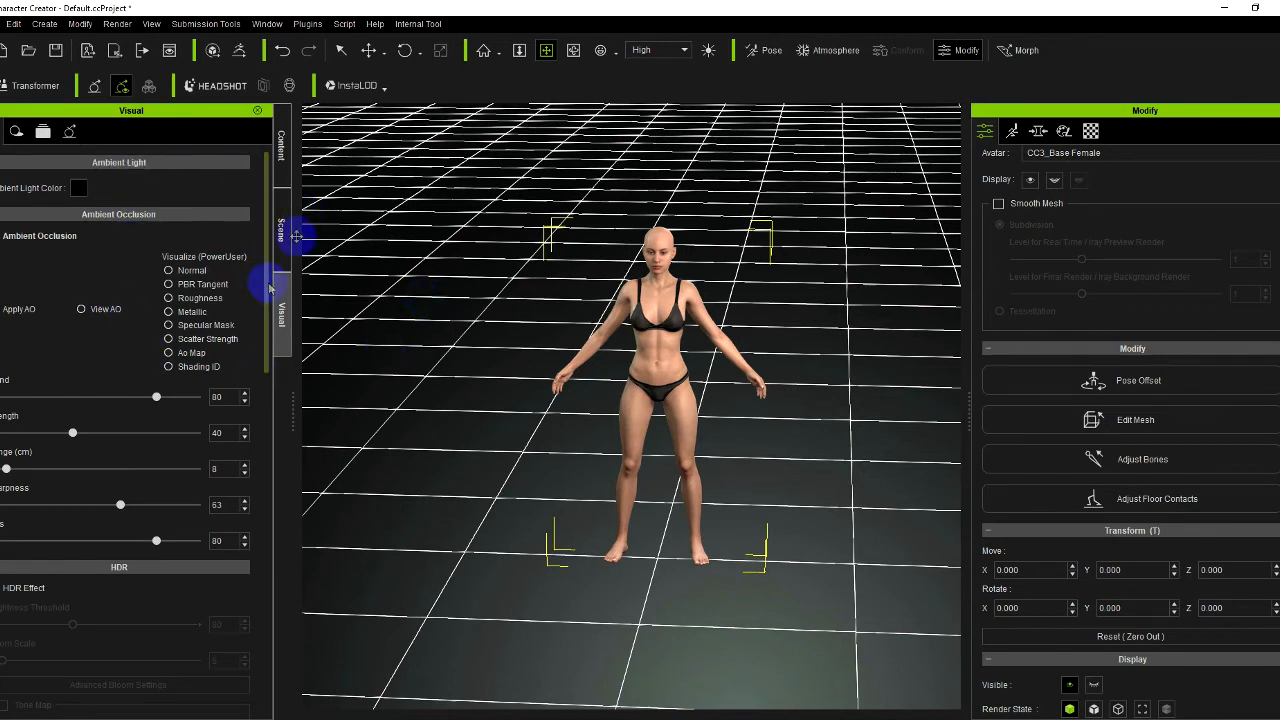
click(222, 285)
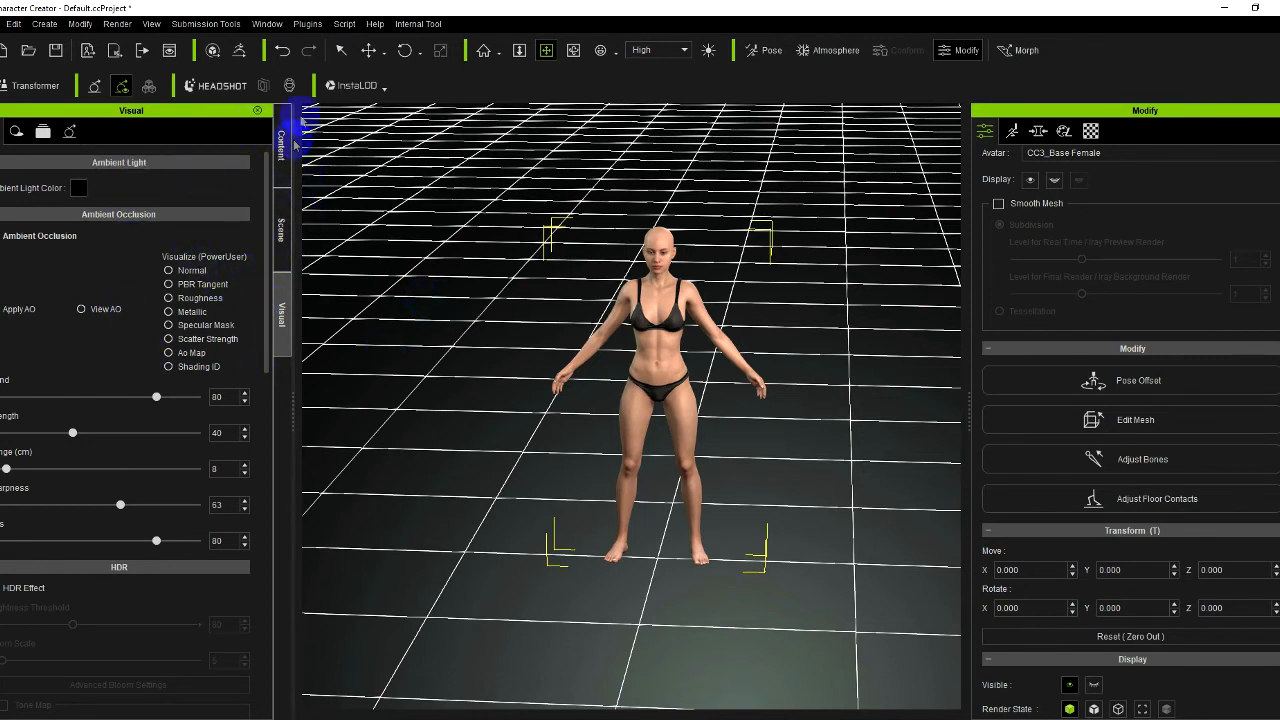
click(229, 264)
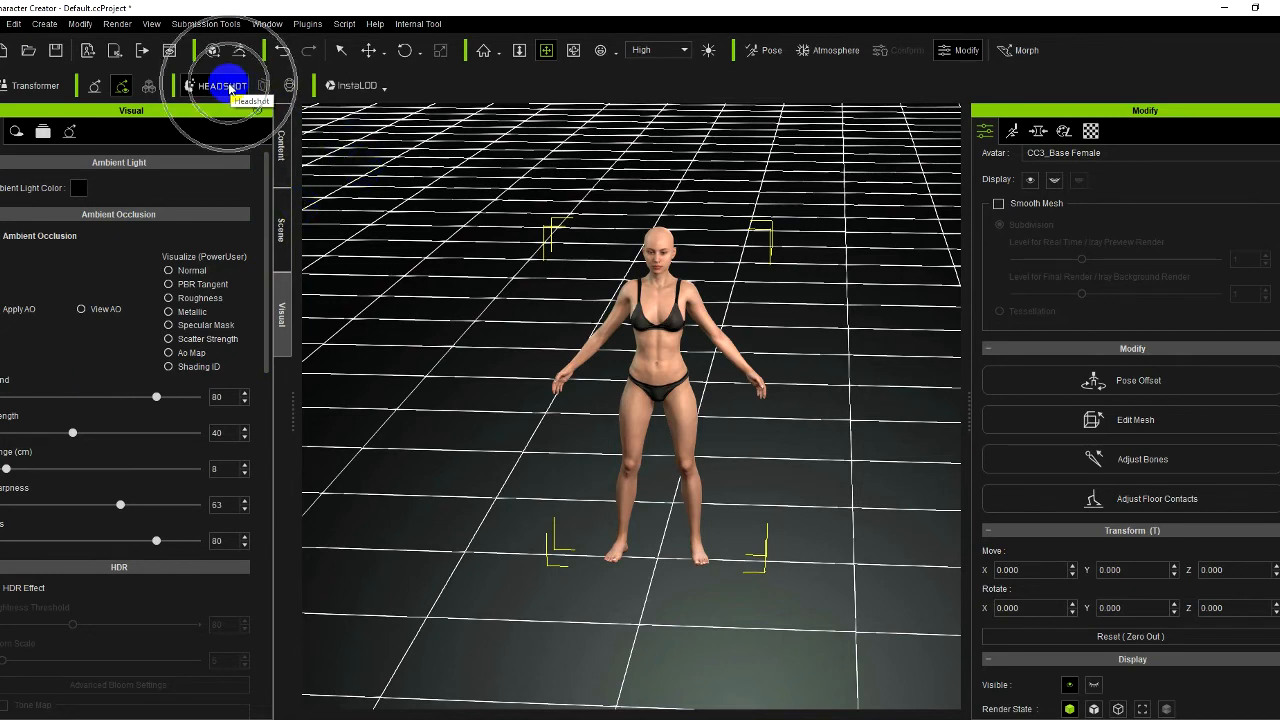
Dock the Headshot panel with the others, switch briefly to the Content panel and return to Headshot
click(218, 86)
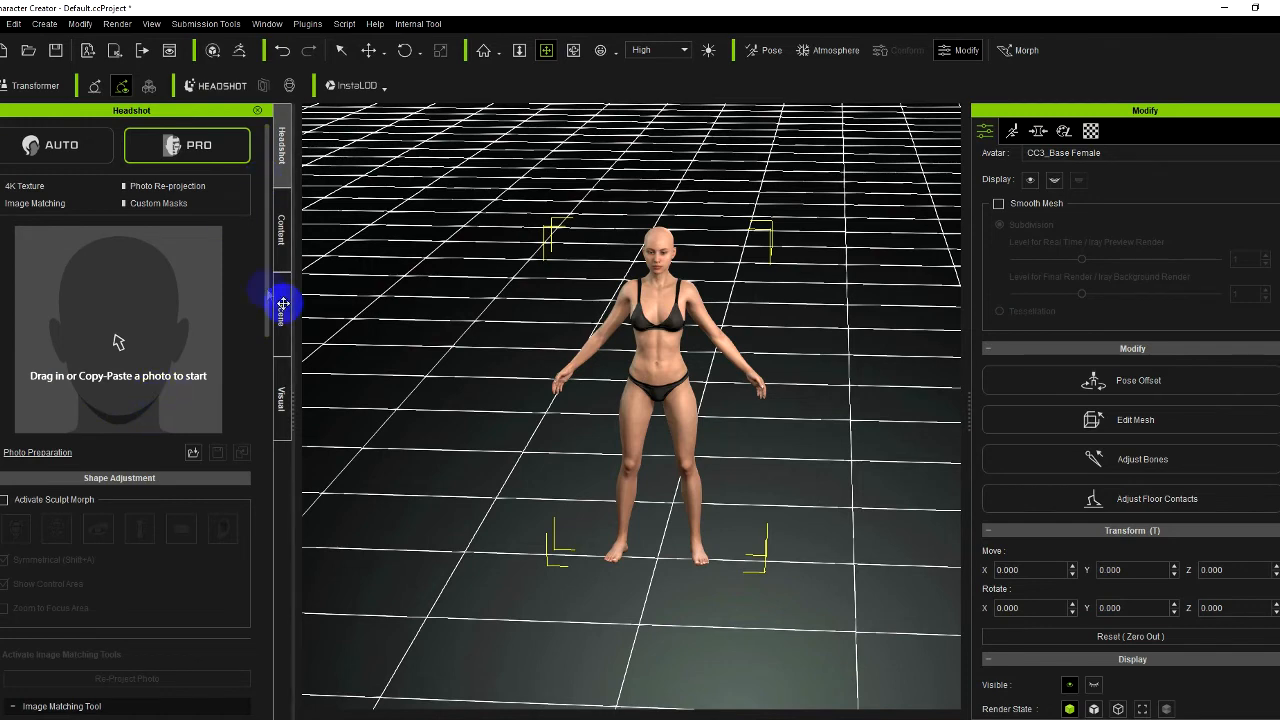
click(280, 229)
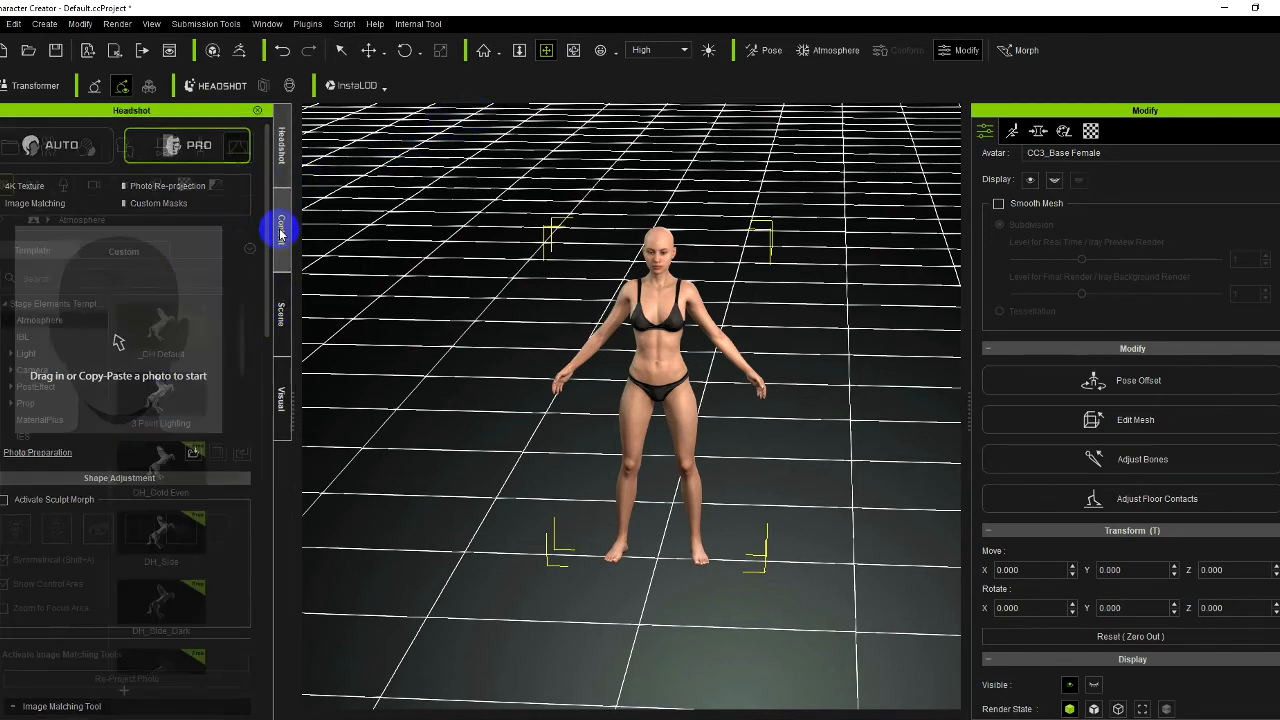
click(281, 145)
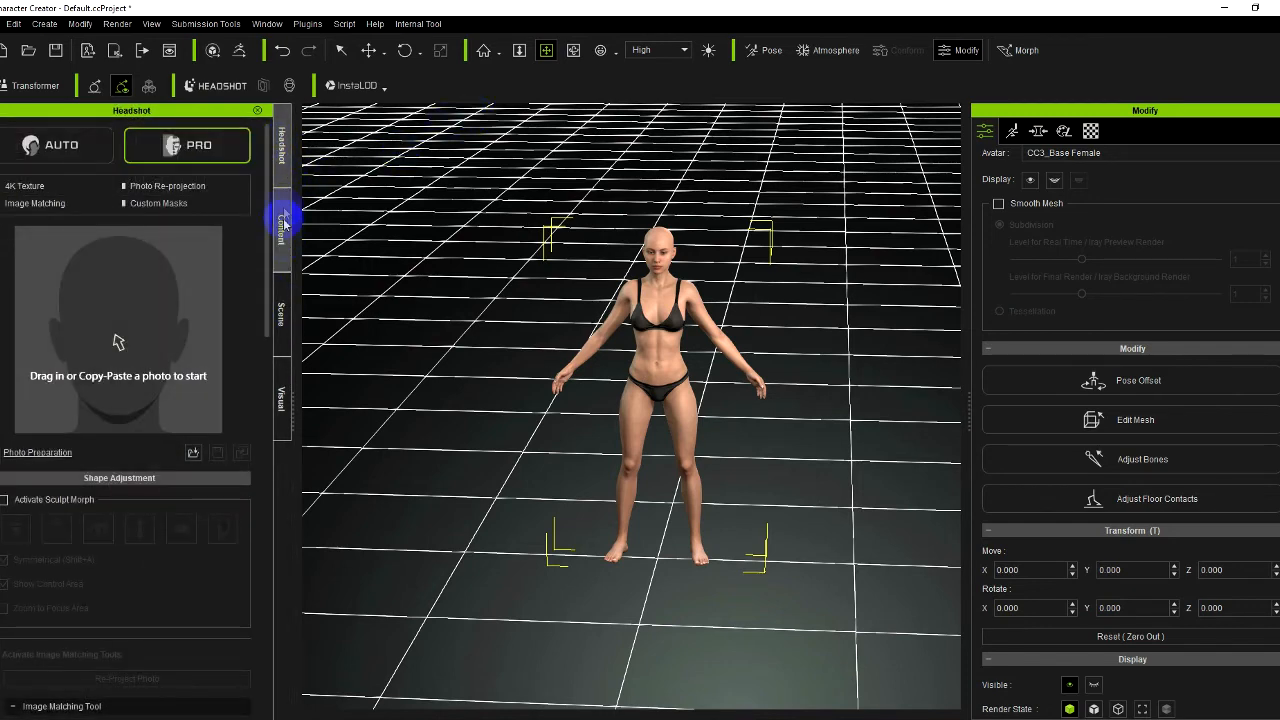
Browse the content library from the Atmosphere templates through the AvatarPreset category to the Motion templates
middle_drag(660, 354, 572, 372)
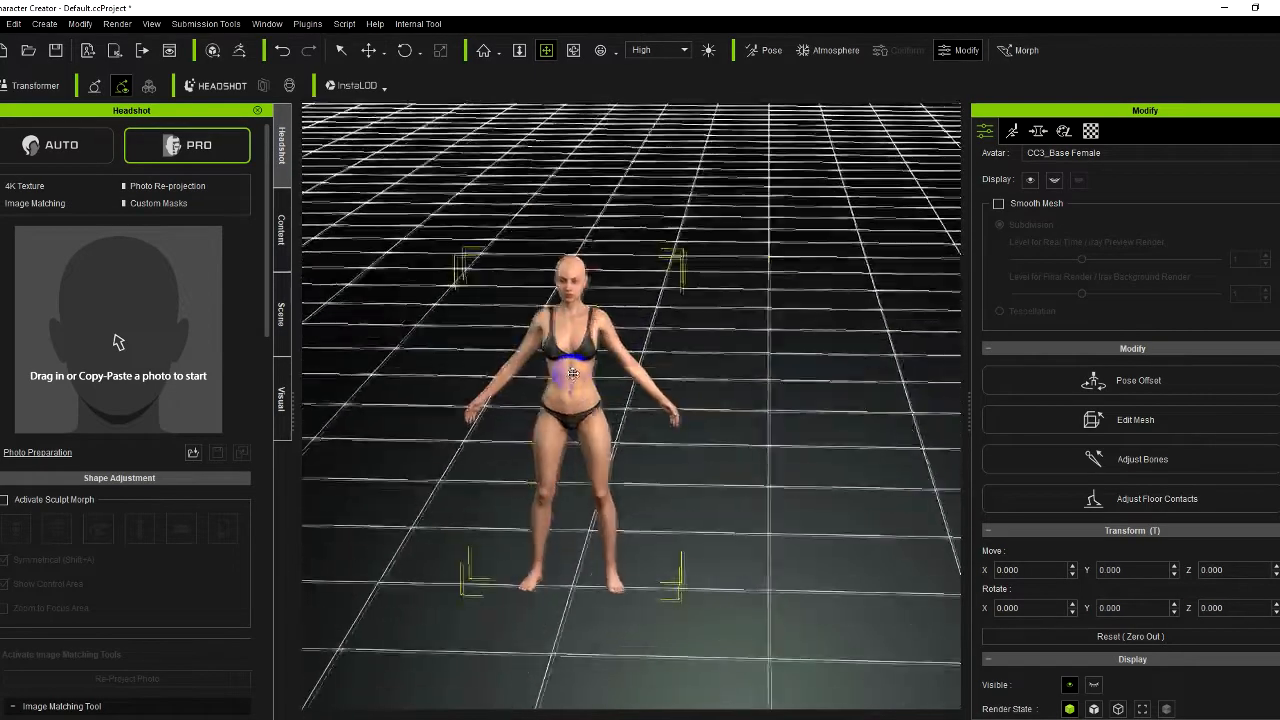
right_drag(572, 373, 617, 395)
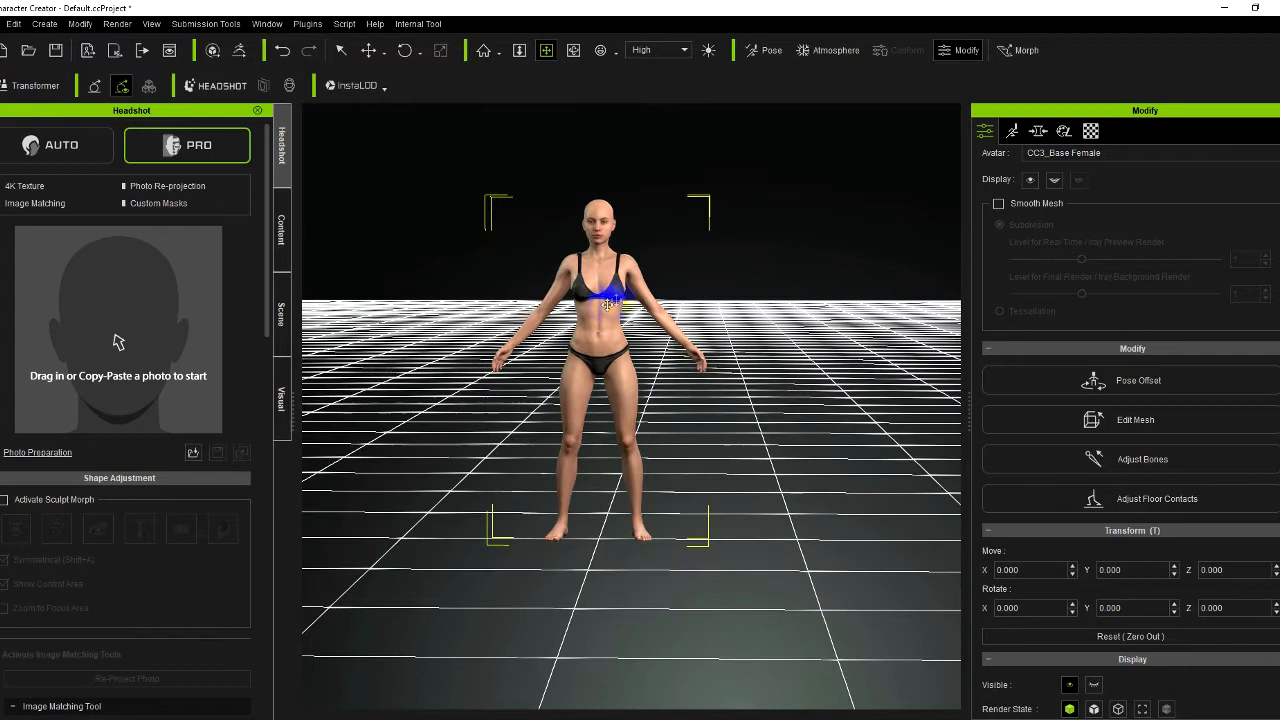
middle_drag(614, 327, 609, 282)
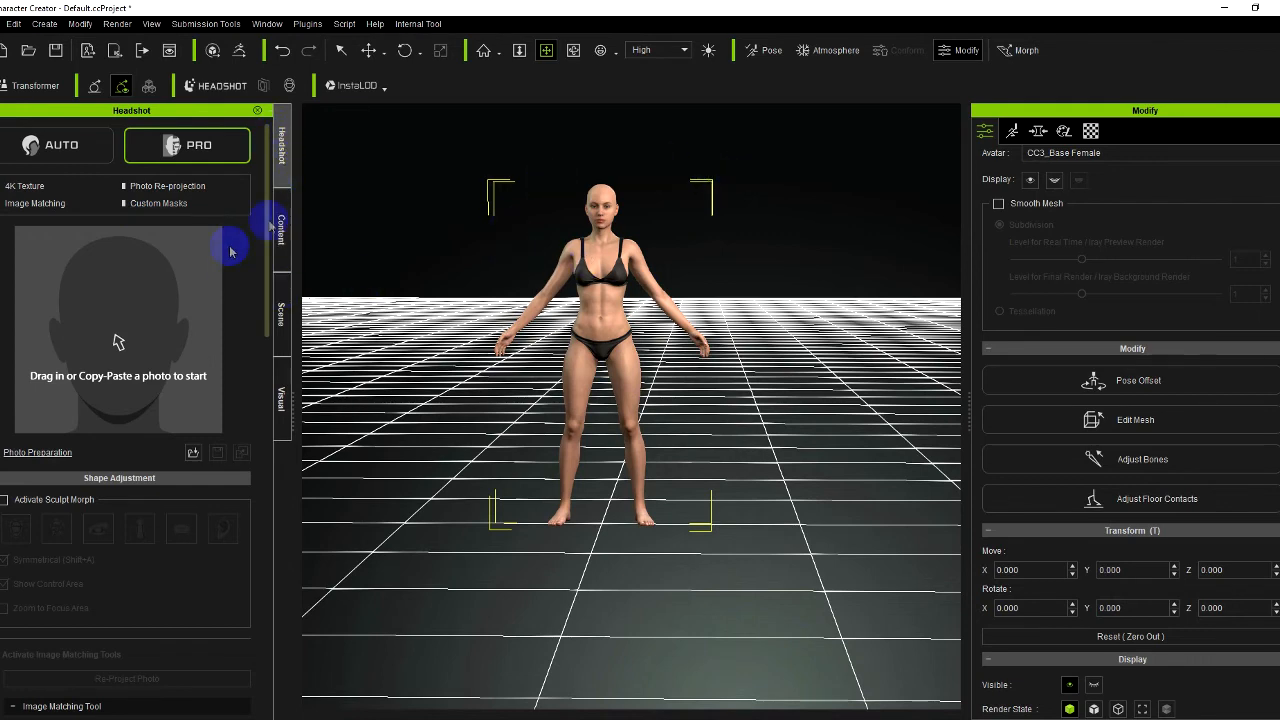
click(281, 212)
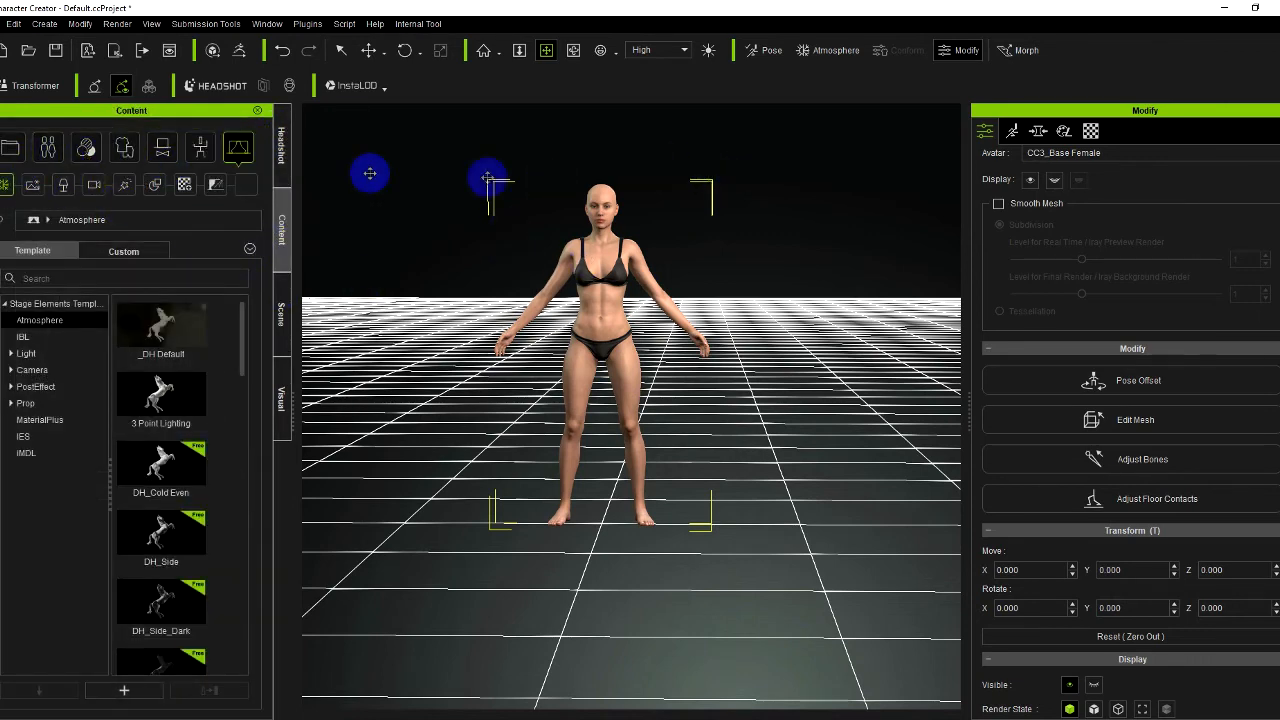
click(45, 148)
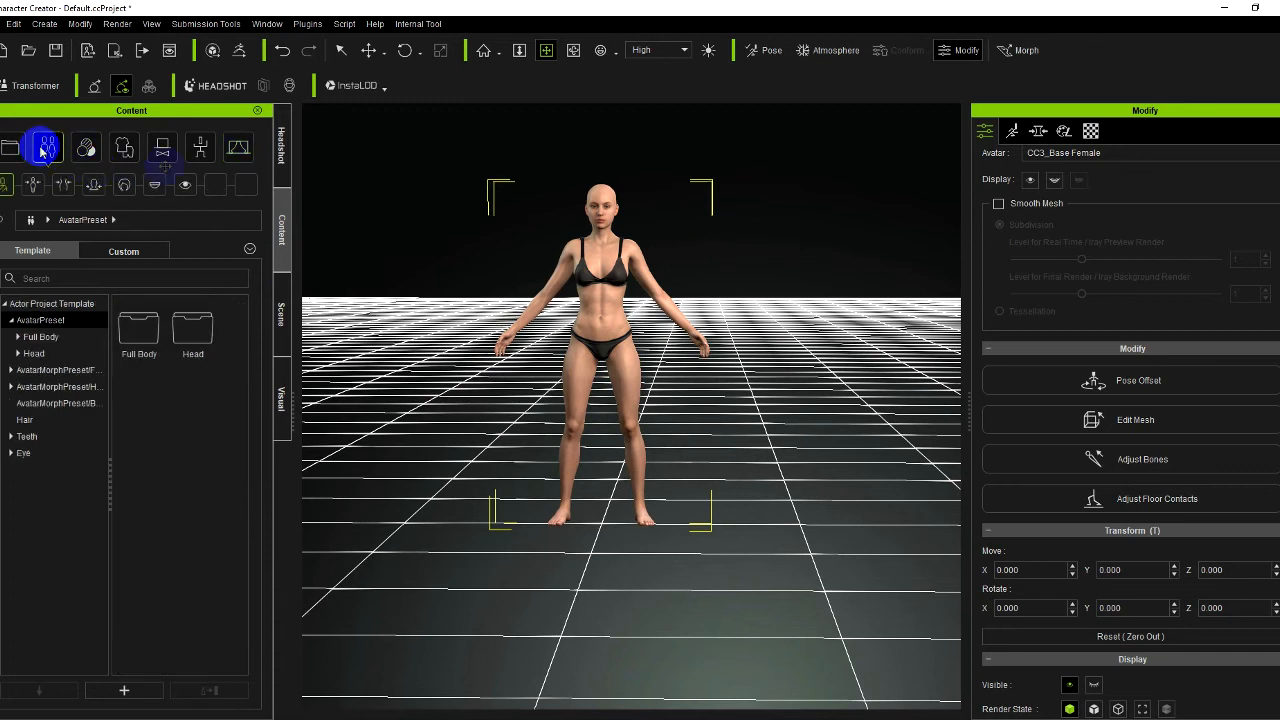
click(122, 147)
click(203, 148)
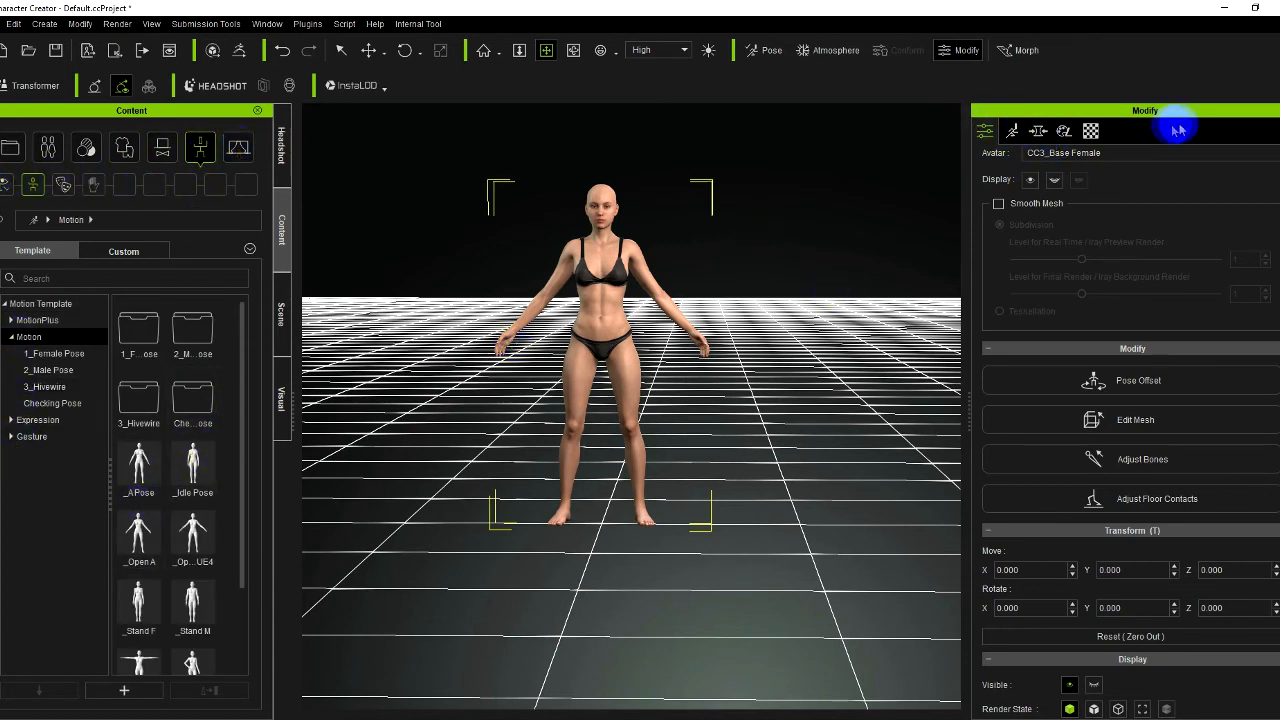
Examine the avatar's Motion editing options, body and head morph sliders, and Appearance Editor settings
middle_drag(577, 294, 684, 302)
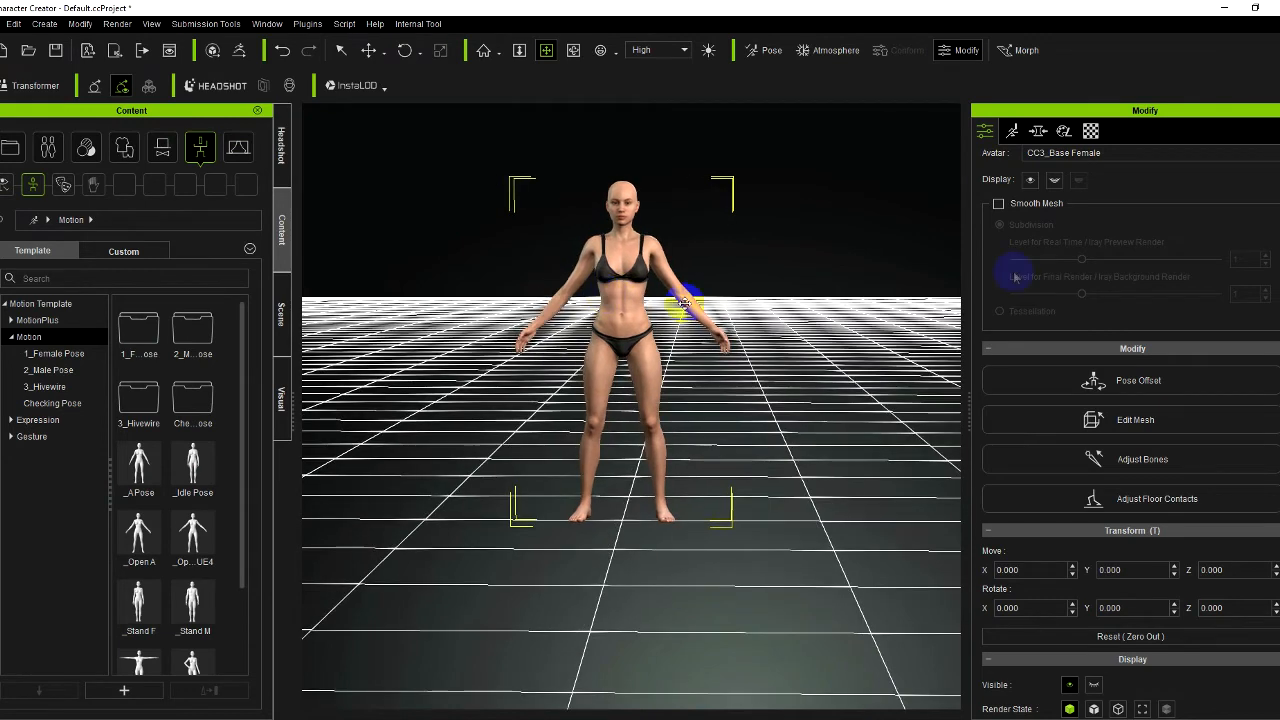
click(1012, 131)
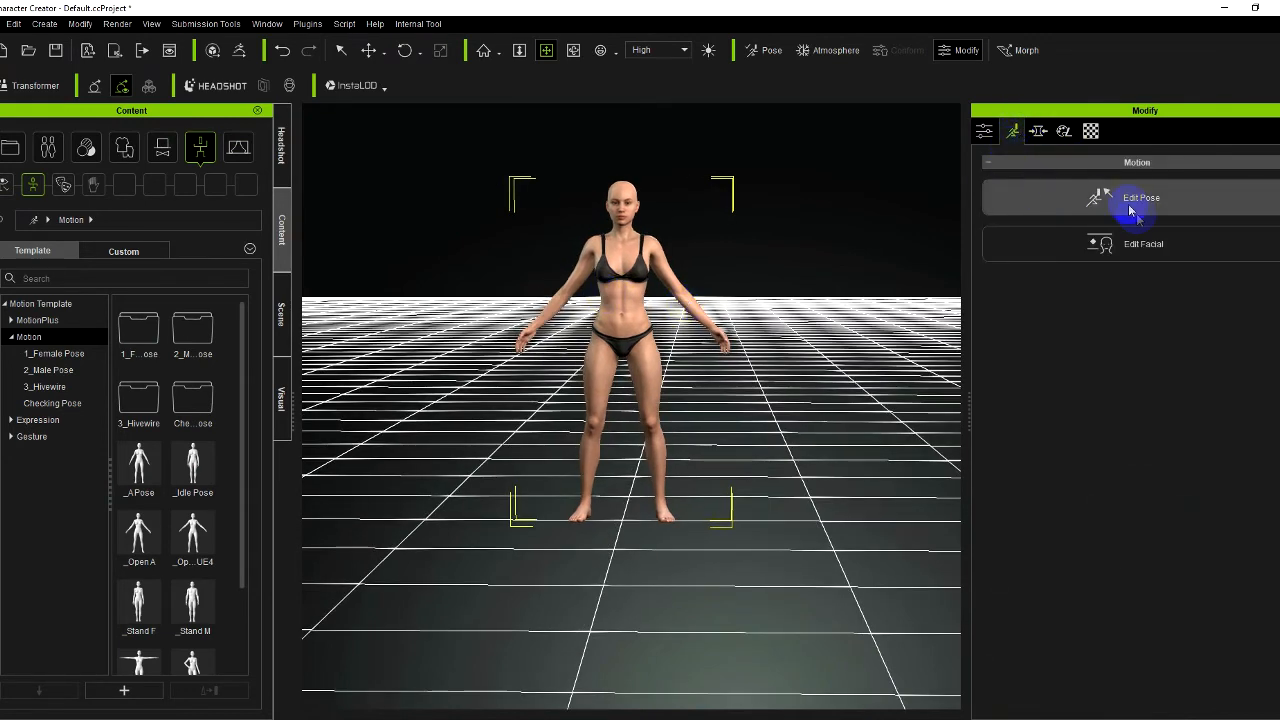
click(1038, 131)
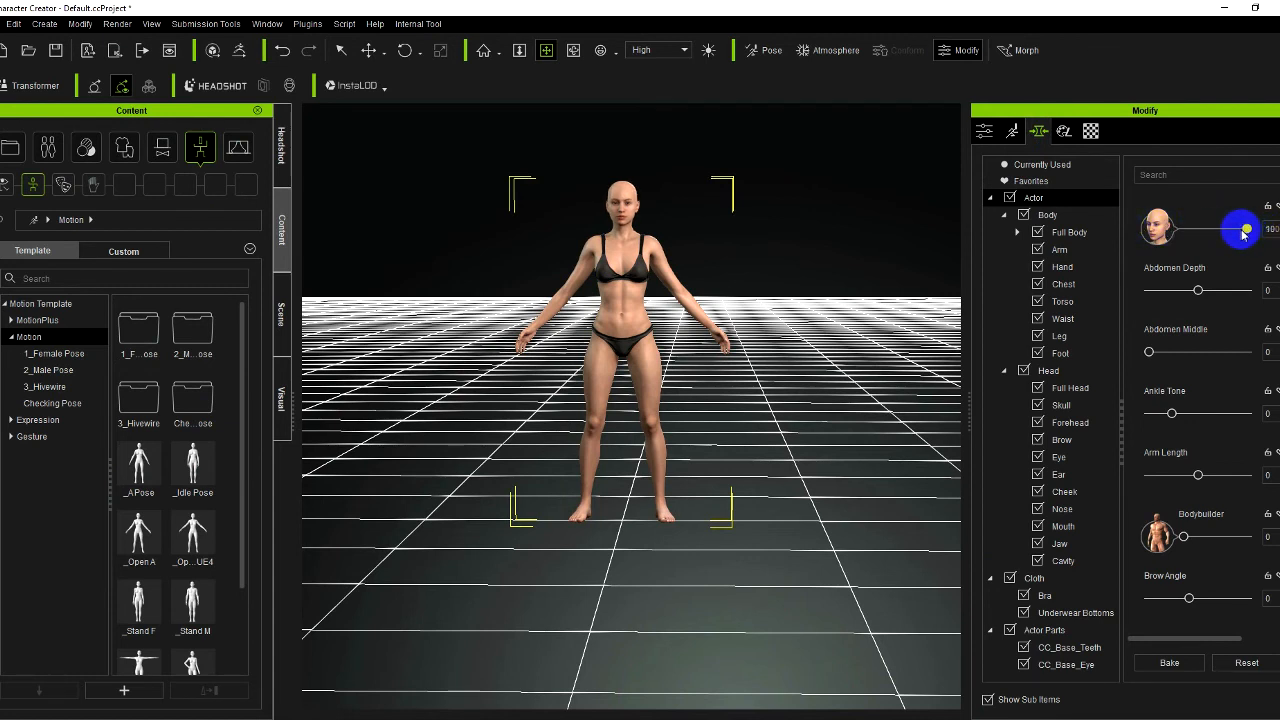
drag(1258, 229, 1262, 229)
click(1063, 131)
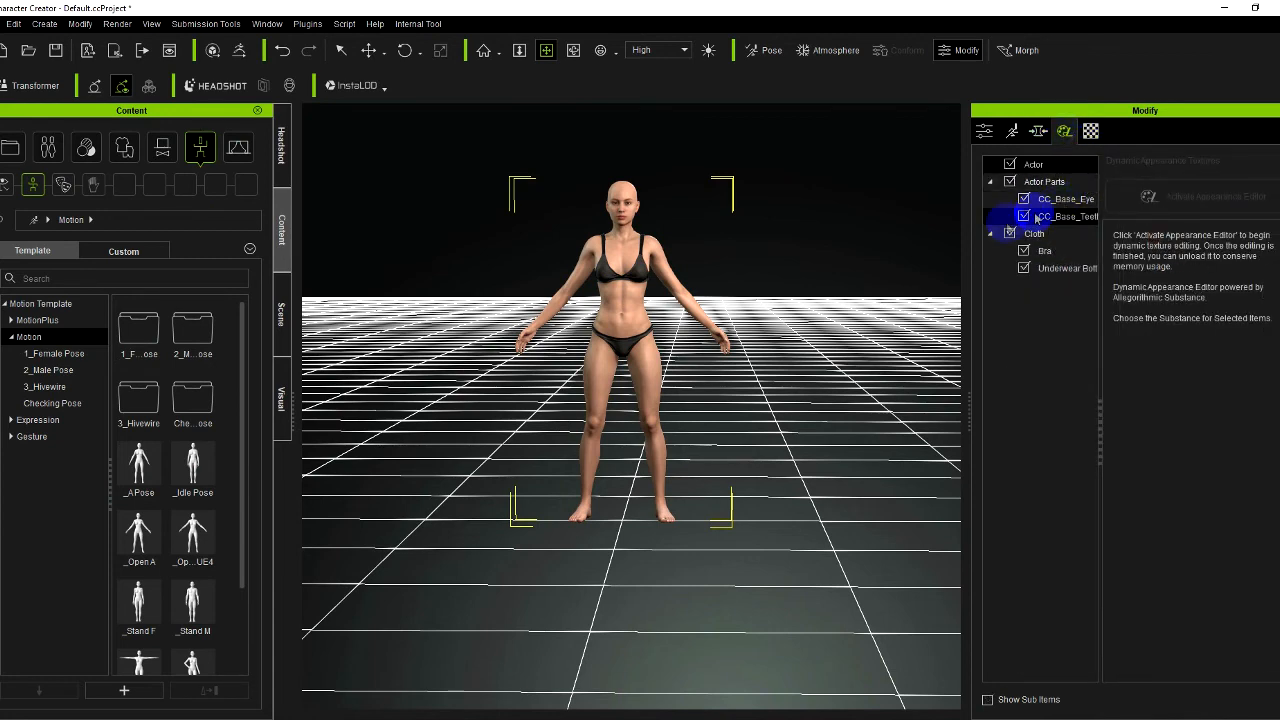
Show the avatar's Material List and Texture Settings and look through the available options
click(1089, 131)
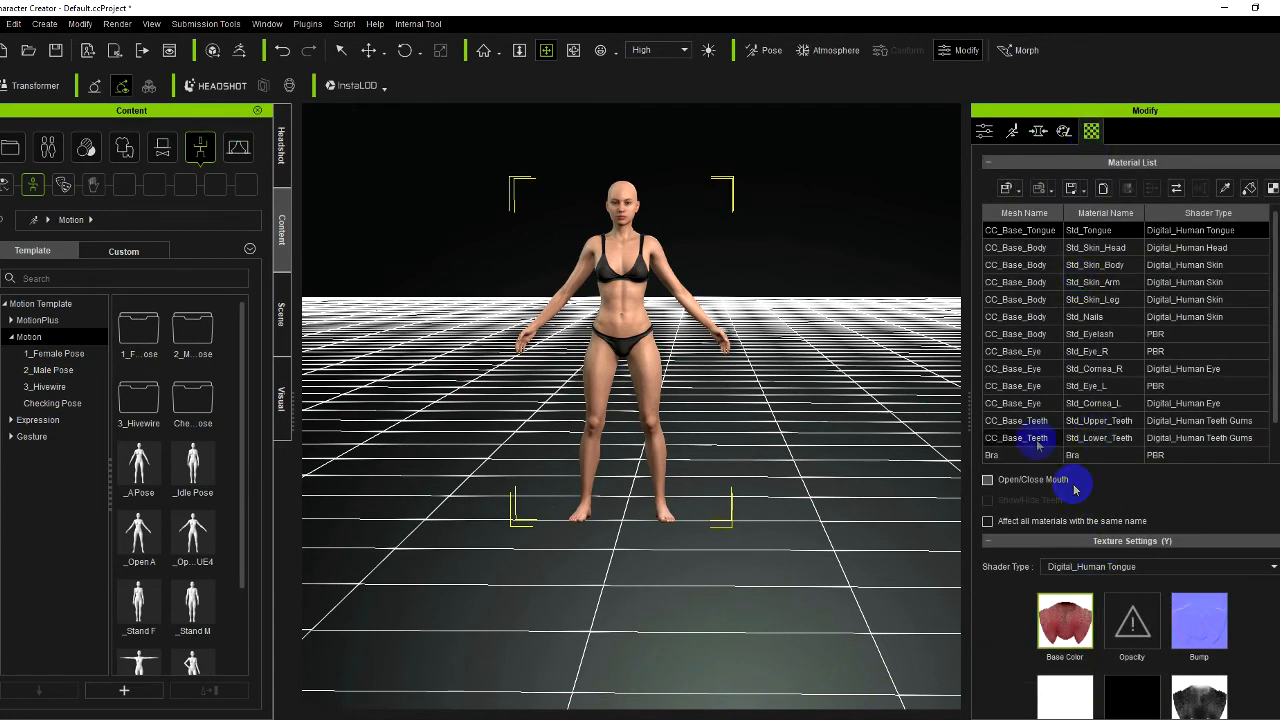
scroll(1097, 428, down, 5)
scroll(1071, 277, up, 5)
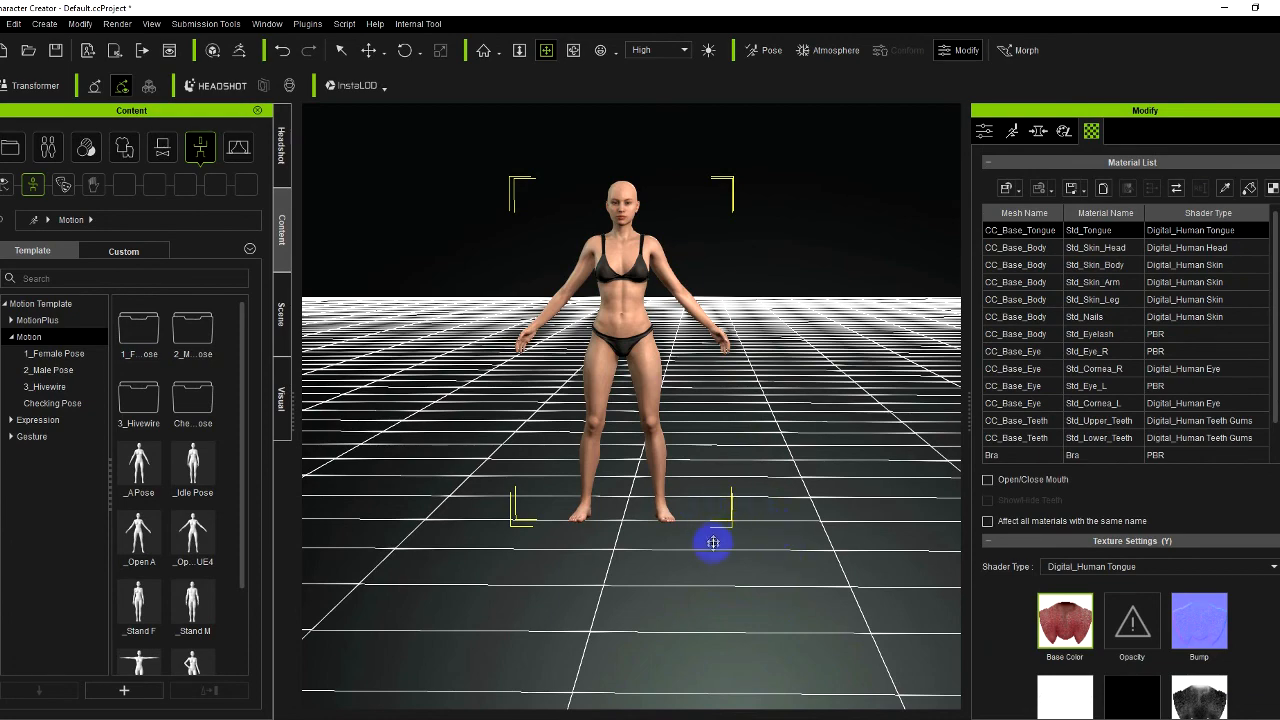
right_drag(718, 545, 680, 591)
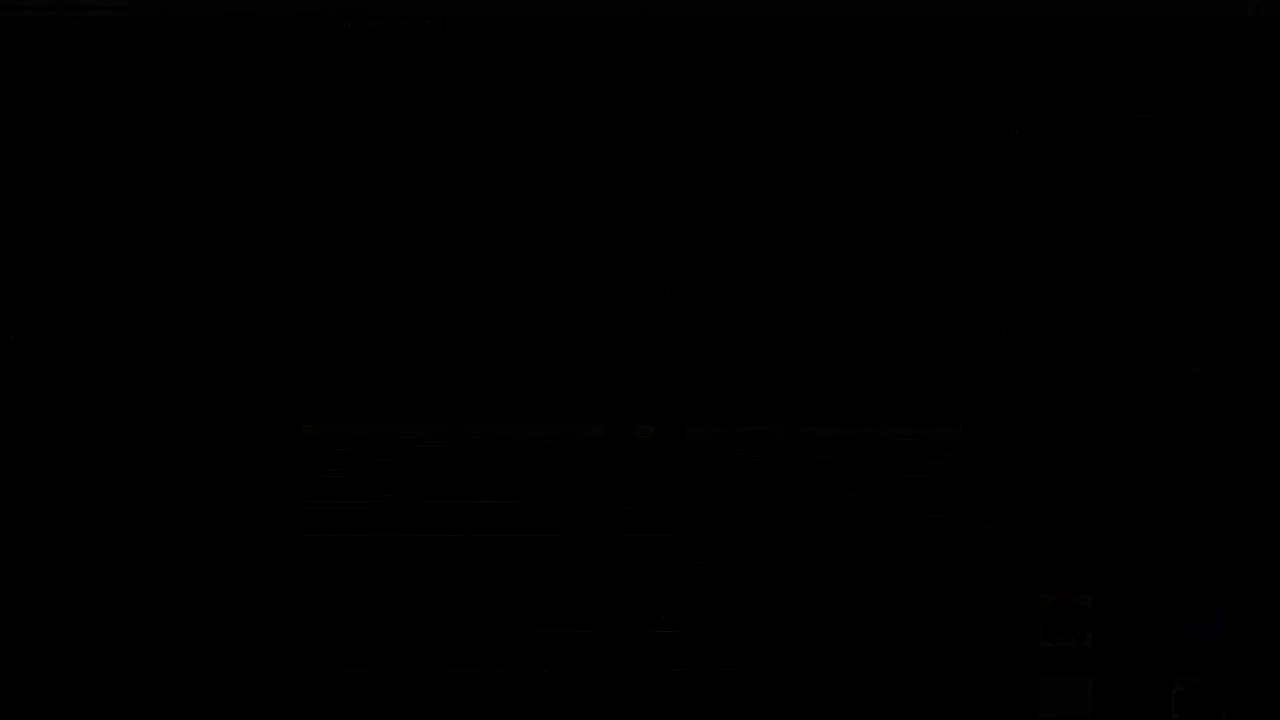